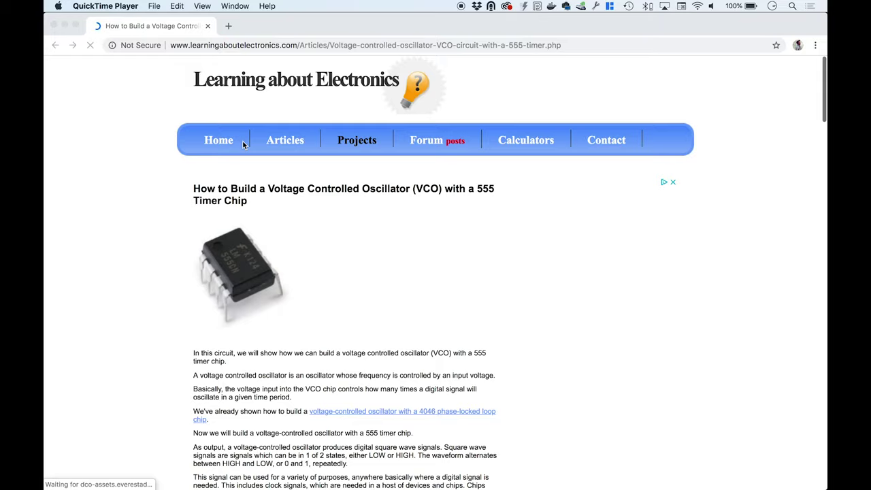
# Scroll the 555 VCO article down past the schematic to the breadboard layout image
pyautogui.scroll(-15, 242, 144)
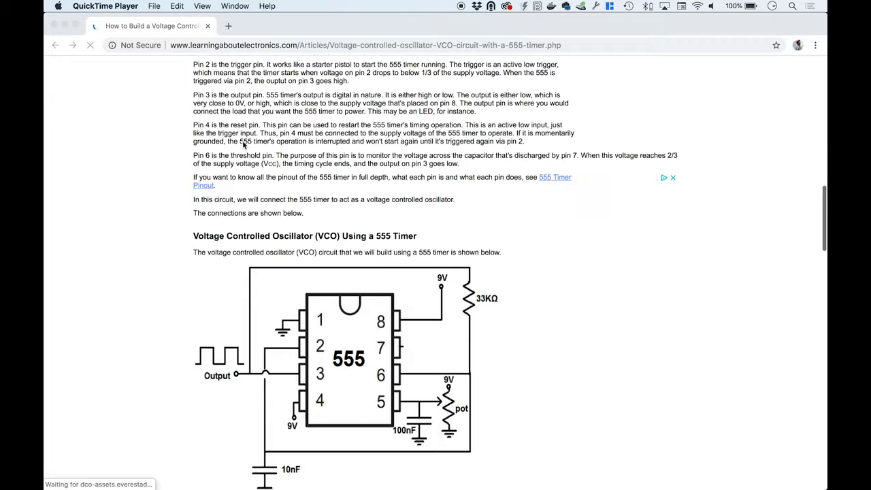
pyautogui.scroll(-5, 243, 145)
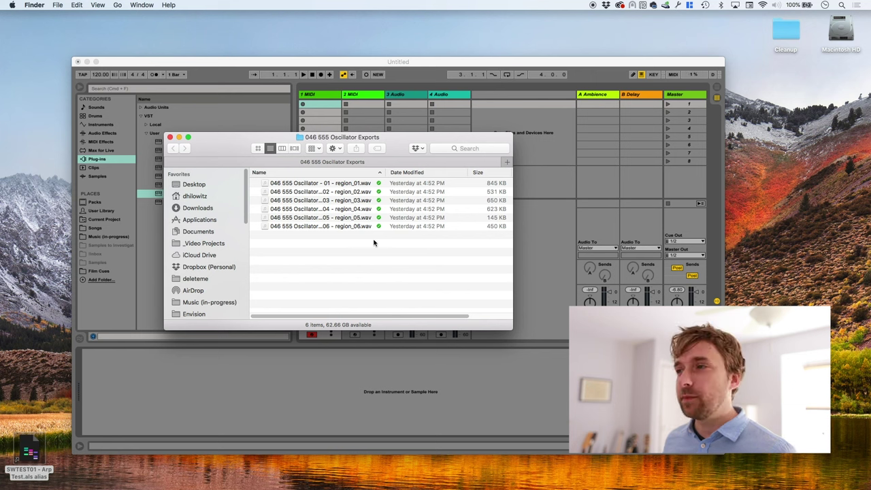
# Select all six 046 555 Oscillator WAV exports and open them in iZotope RX 6
pyautogui.click(352, 226)
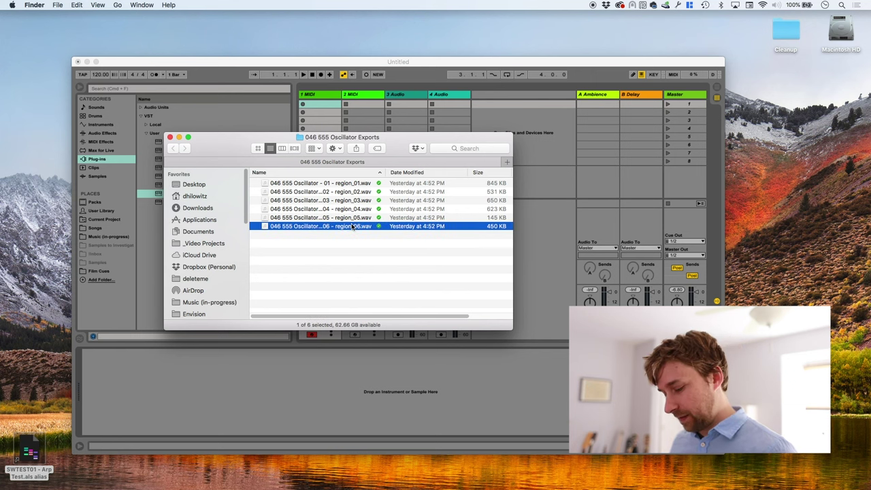
pyautogui.press('super+a')
pyautogui.rightClick(352, 226)
pyautogui.moveTo(408, 252)
pyautogui.click(510, 307)
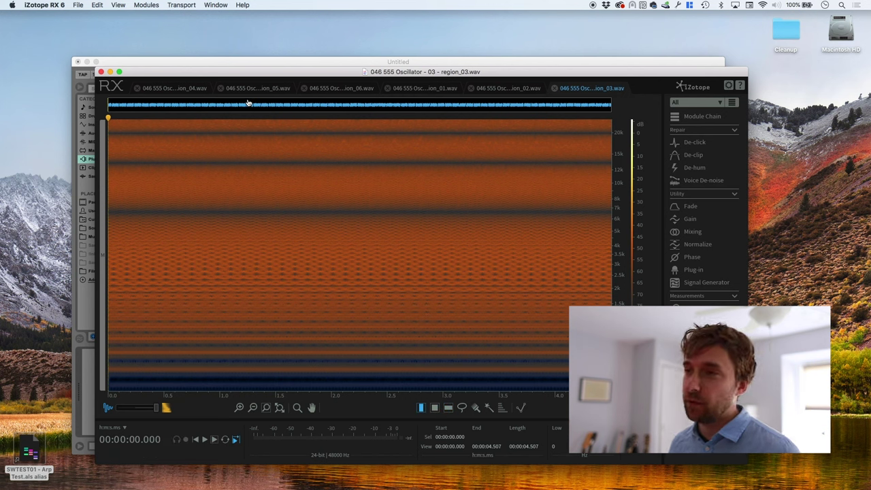
# Audition the region_03, region_02 and region_01 recordings
pyautogui.press('space')
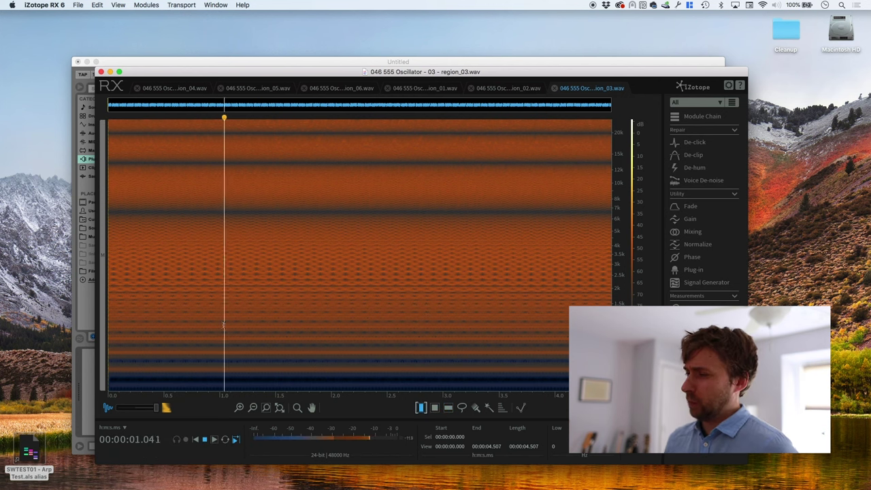
pyautogui.press('space')
pyautogui.click(533, 89)
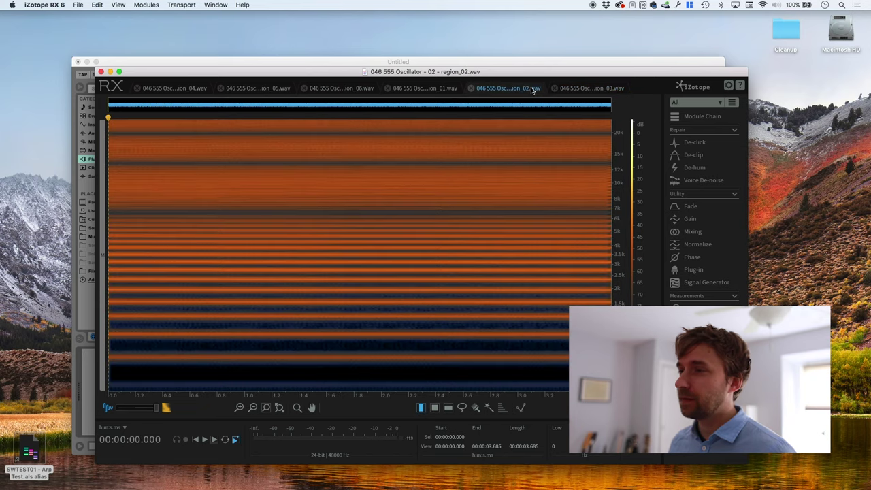
pyautogui.press('space')
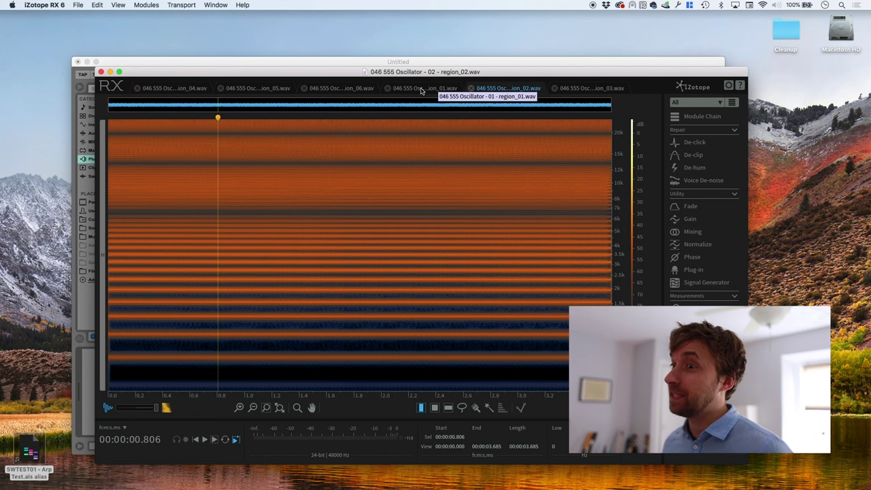
pyautogui.click(420, 88)
pyautogui.press('space')
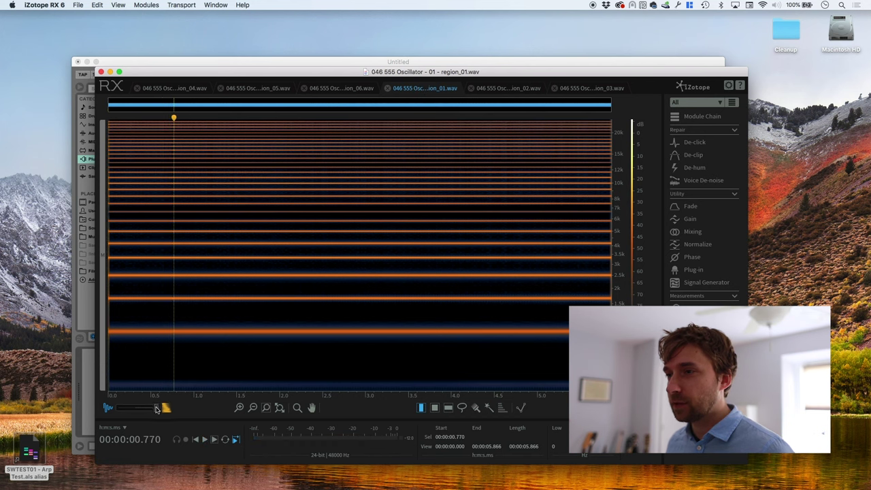
# Zoom into region_01's individual waveform cycles, restore the spectrogram, then show region_06
pyautogui.moveTo(158, 407); pyautogui.dragTo(102, 407)
pyautogui.press('super+Up')
pyautogui.press('super+Up')
pyautogui.press('super+Up')
pyautogui.press('super+Up')
pyautogui.press('super+Up')
pyautogui.press('super+Up')
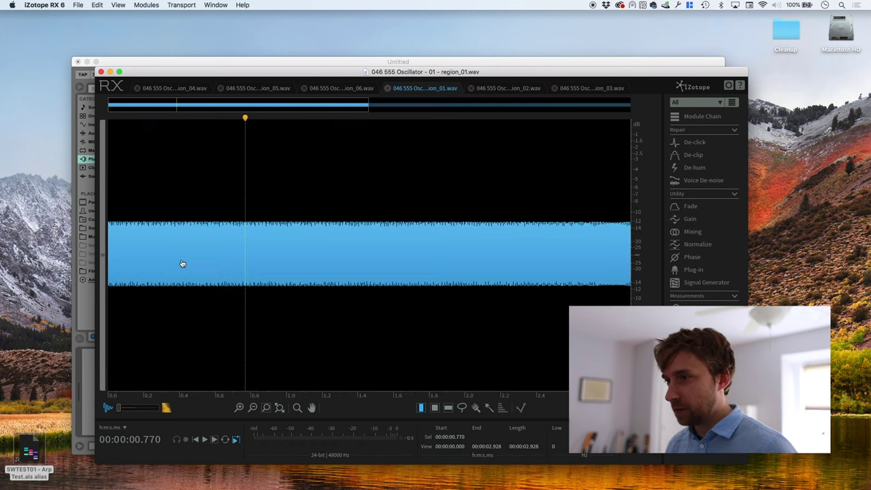
pyautogui.press('super+Up')
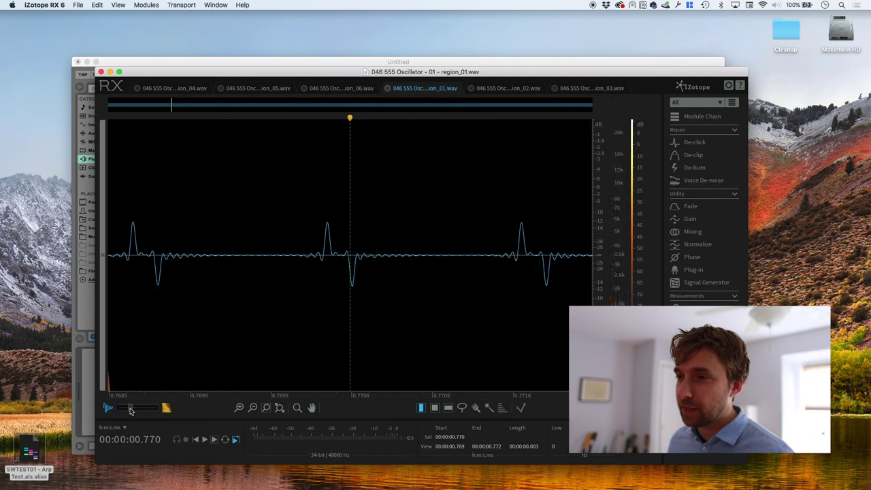
pyautogui.moveTo(134, 410)
pyautogui.mouseDown()
pyautogui.moveTo(155, 409)
pyautogui.moveTo(133, 408)
pyautogui.mouseUp()
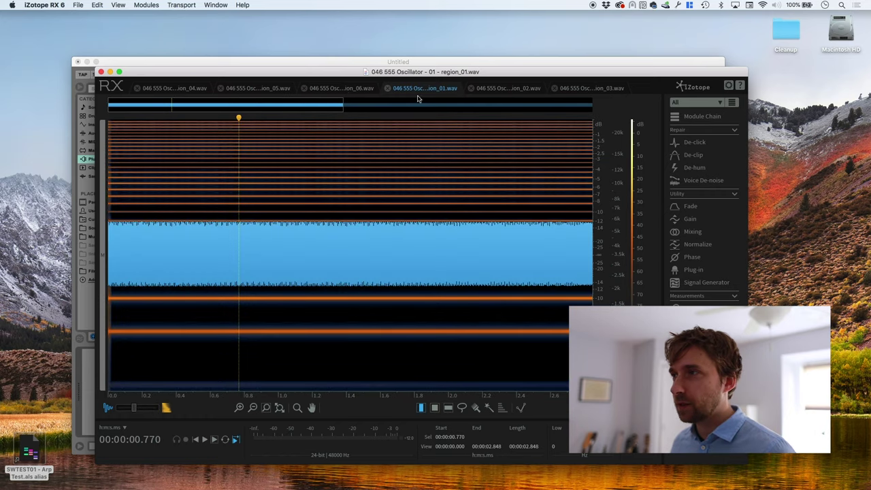
pyautogui.click(351, 89)
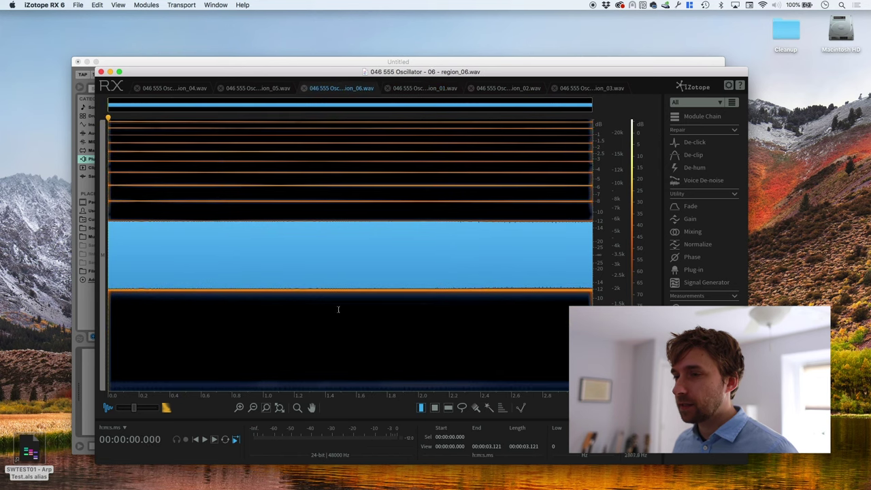
# Audition region_06 from about 0.54 s, then region_05 and region_04
pyautogui.moveTo(132, 407); pyautogui.dragTo(160, 408)
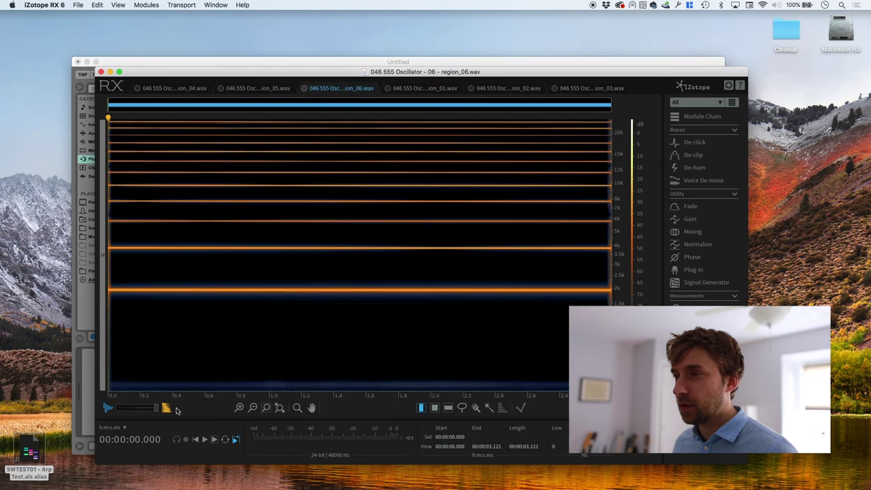
pyautogui.click(194, 296)
pyautogui.press('space')
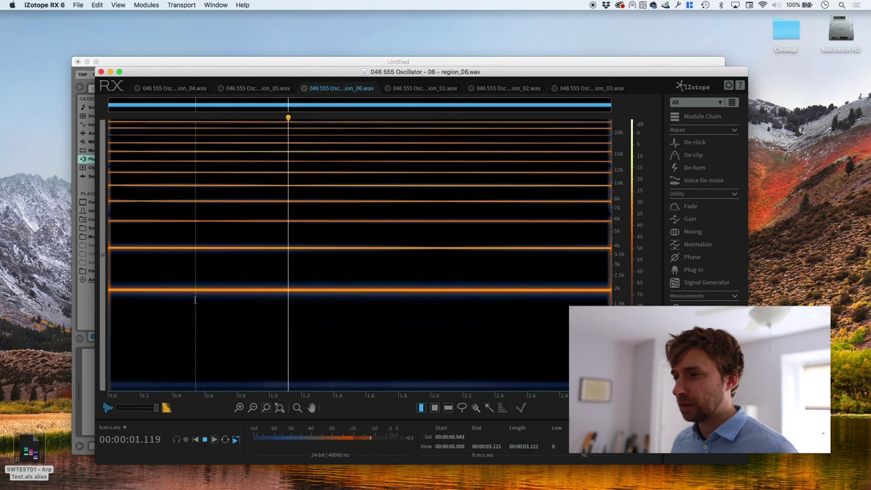
pyautogui.press('space')
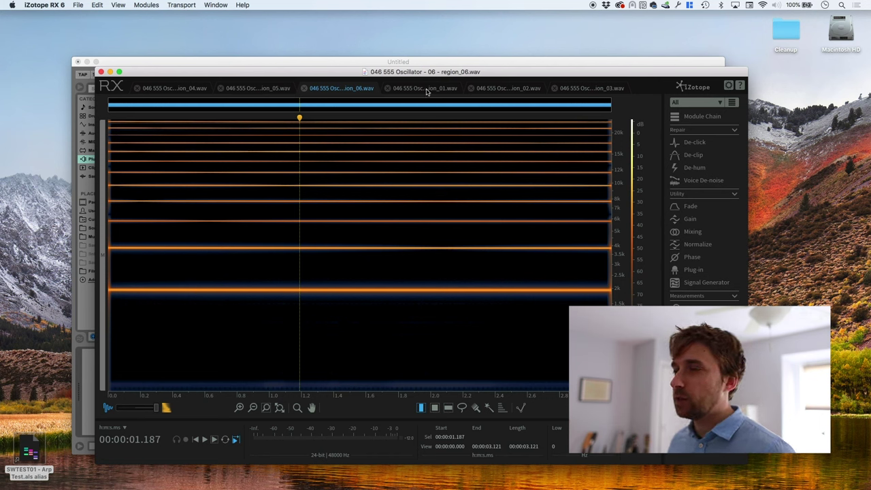
pyautogui.click(251, 91)
pyautogui.press('space')
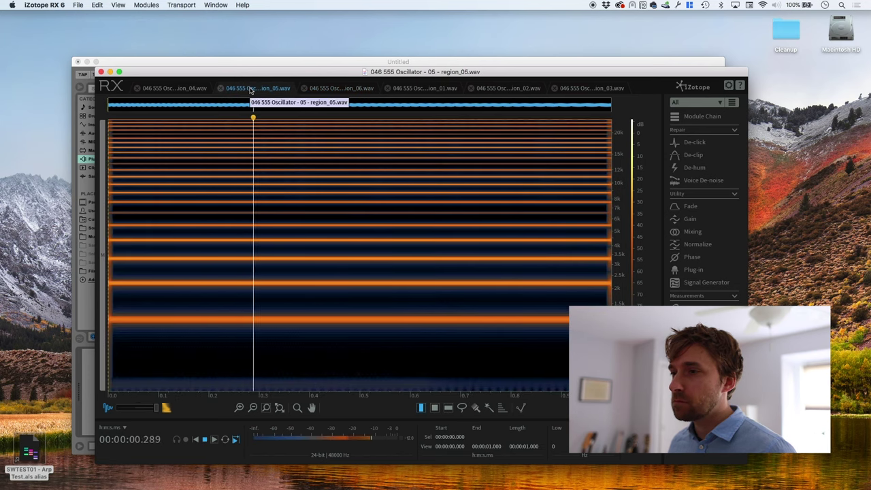
pyautogui.press('space')
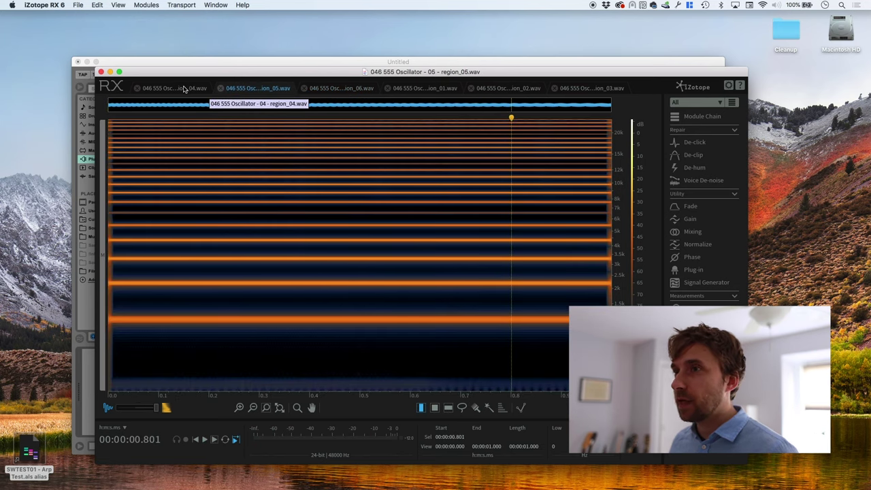
pyautogui.click(174, 88)
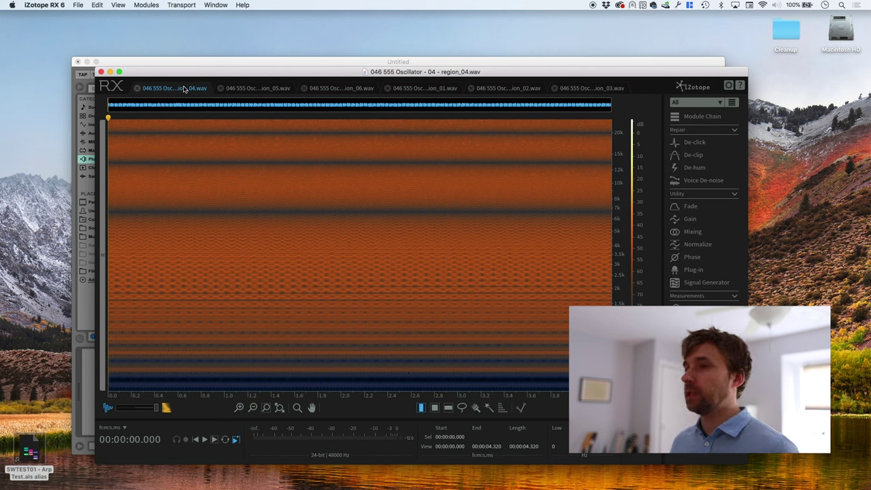
pyautogui.press('space')
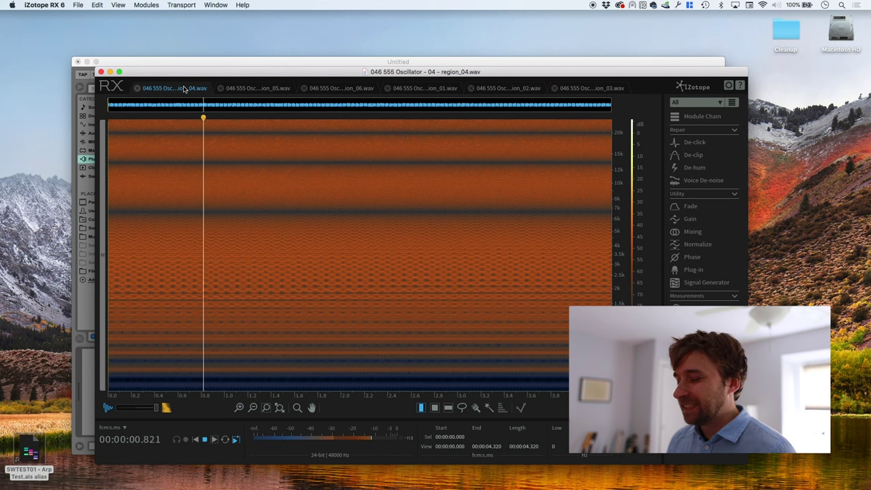
pyautogui.press('space')
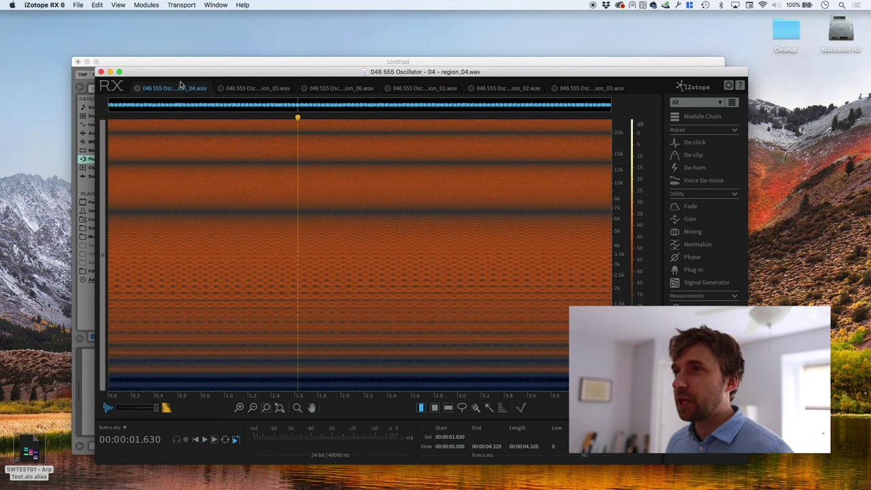
# Move the region_01 tab ahead of region_05 and display region_01 again
pyautogui.click(272, 91)
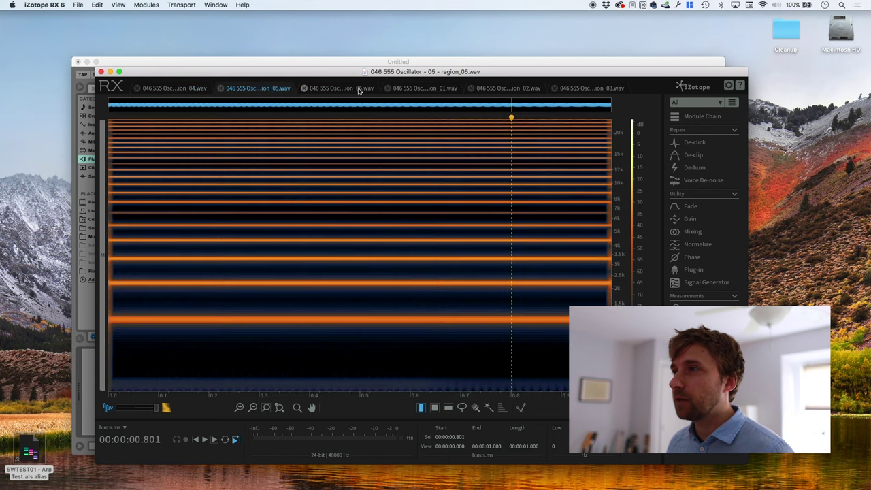
pyautogui.moveTo(437, 89); pyautogui.dragTo(261, 91)
pyautogui.click(261, 91)
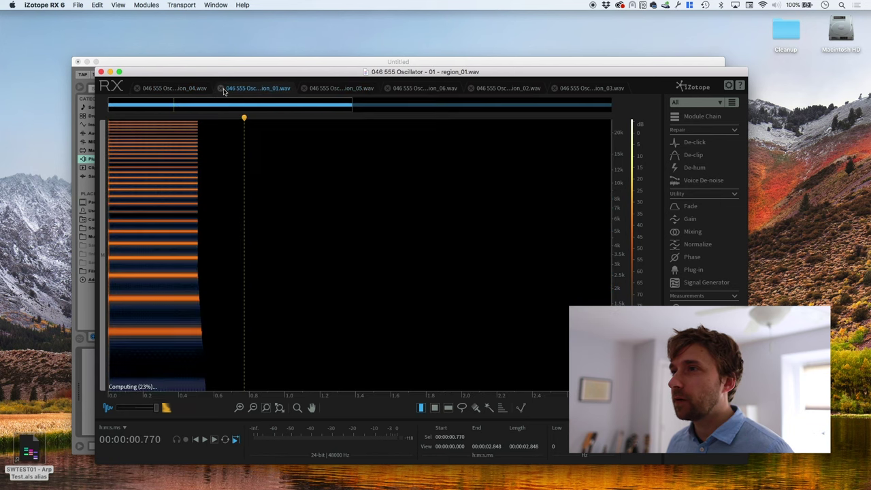
pyautogui.click(418, 90)
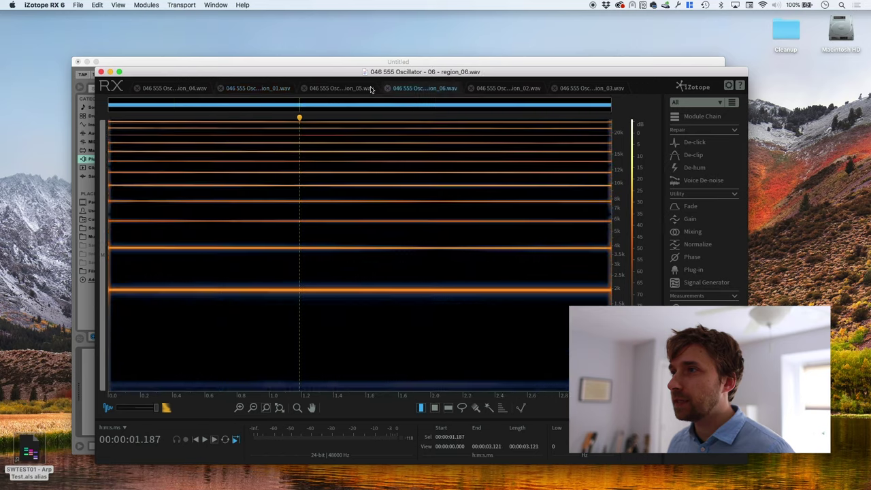
pyautogui.click(347, 88)
pyautogui.click(243, 91)
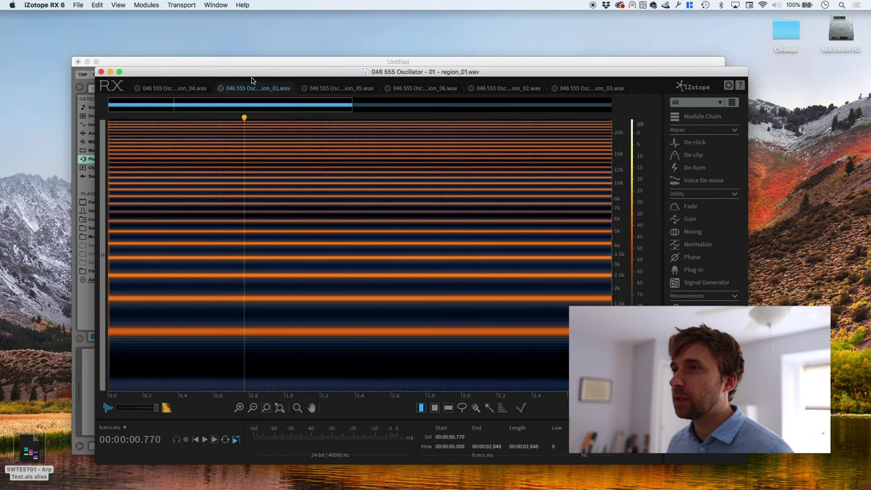
pyautogui.moveTo(251, 75); pyautogui.dragTo(259, 73)
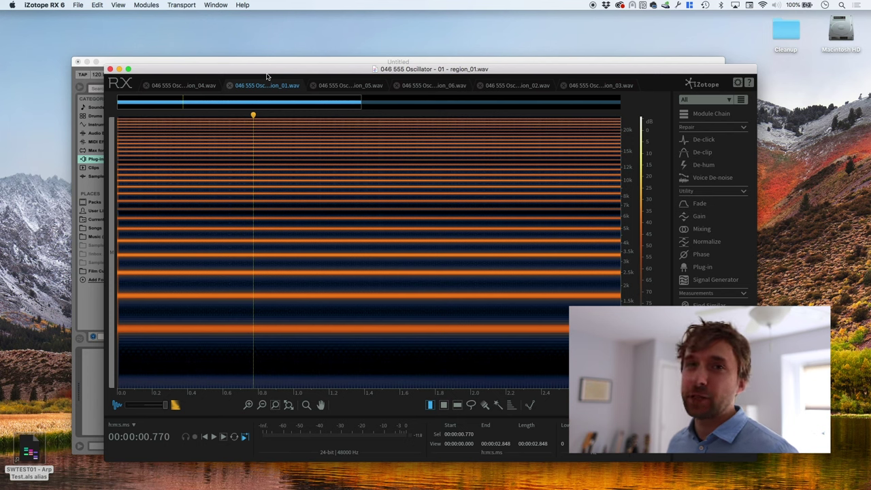
# Search the browser for 'kontakt 5.3' and load Kontakt 5.3.1 onto the 1 MIDI track
pyautogui.moveTo(264, 73); pyautogui.dragTo(238, 87)
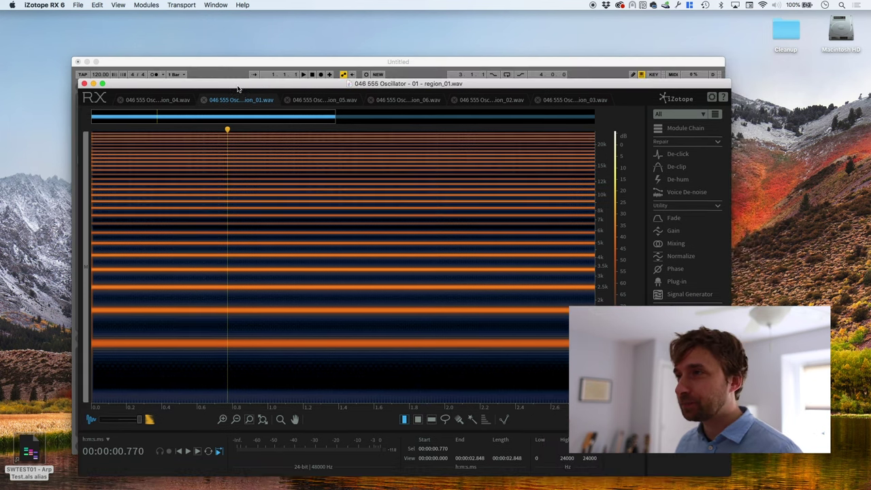
pyautogui.click(248, 63)
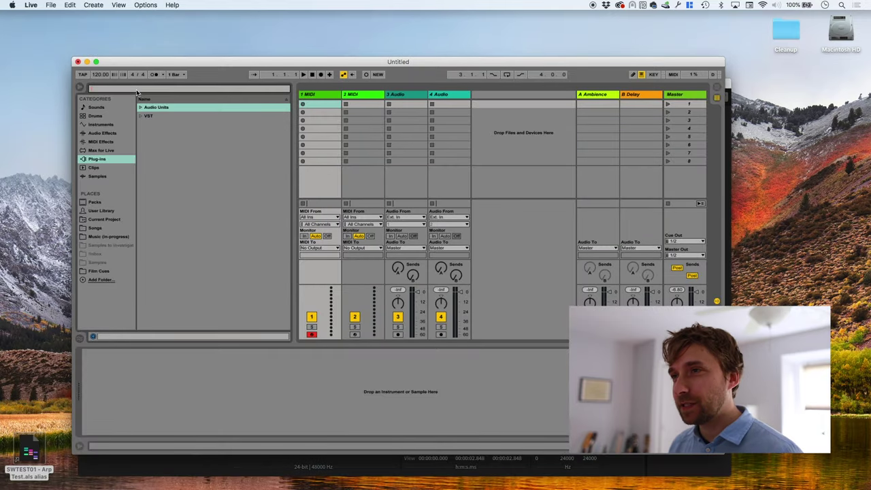
pyautogui.write('konta')
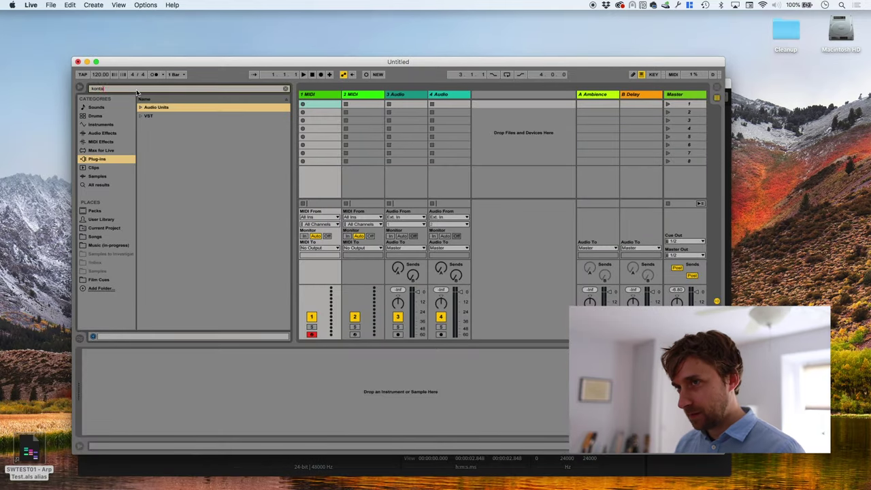
pyautogui.write('kt 5.3')
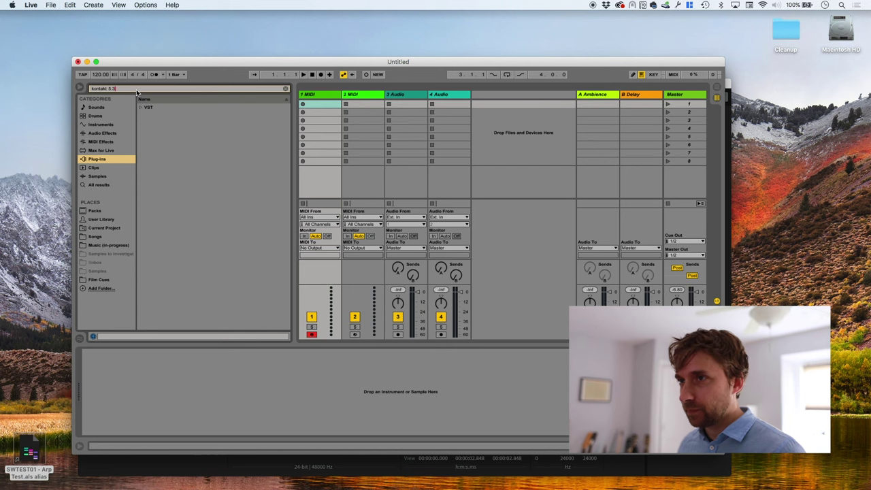
pyautogui.click(143, 107)
pyautogui.click(155, 116)
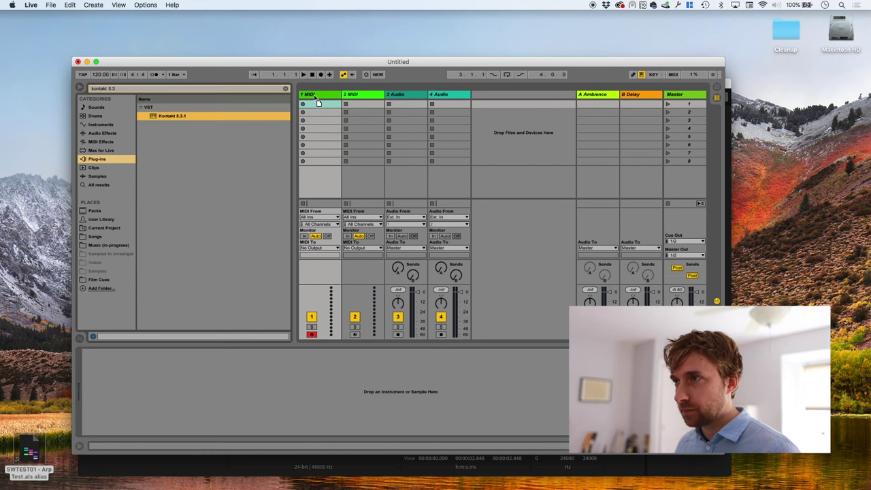
pyautogui.moveTo(313, 95); pyautogui.dragTo(312, 95)
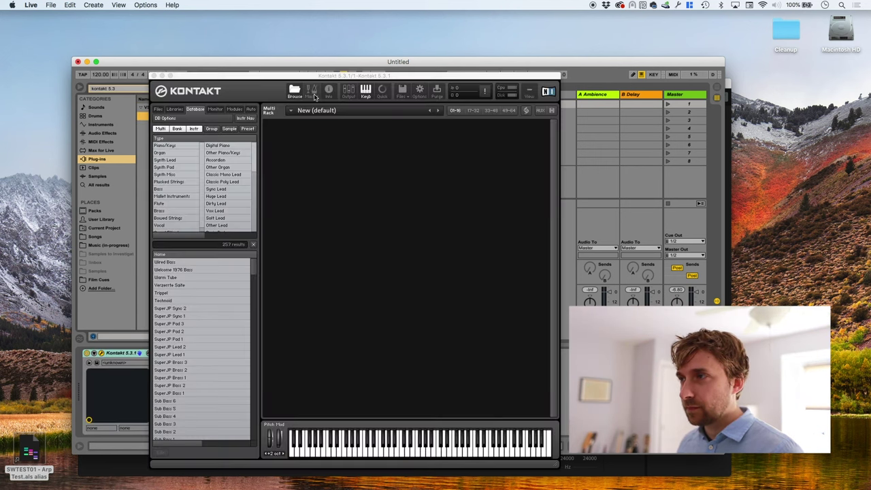
# Create a new Kontakt instrument and duplicate Group 1 twice to make three groups
pyautogui.click(402, 94)
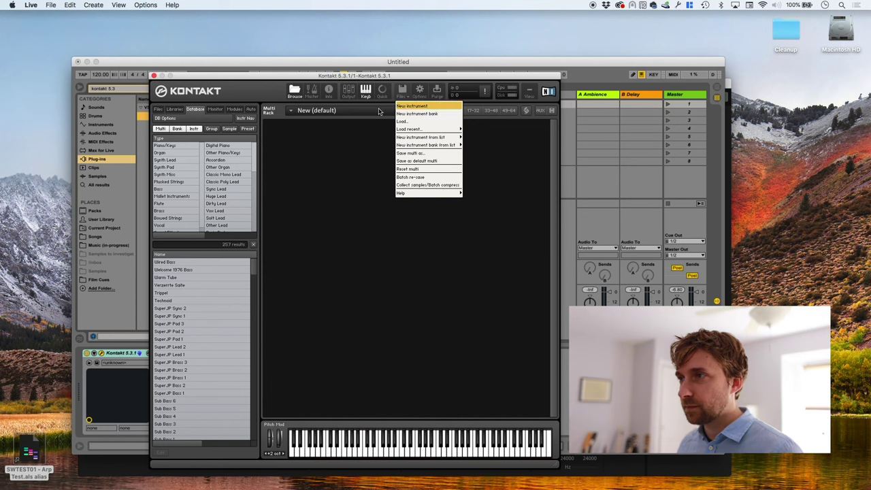
pyautogui.click(408, 106)
pyautogui.click(273, 127)
pyautogui.click(349, 157)
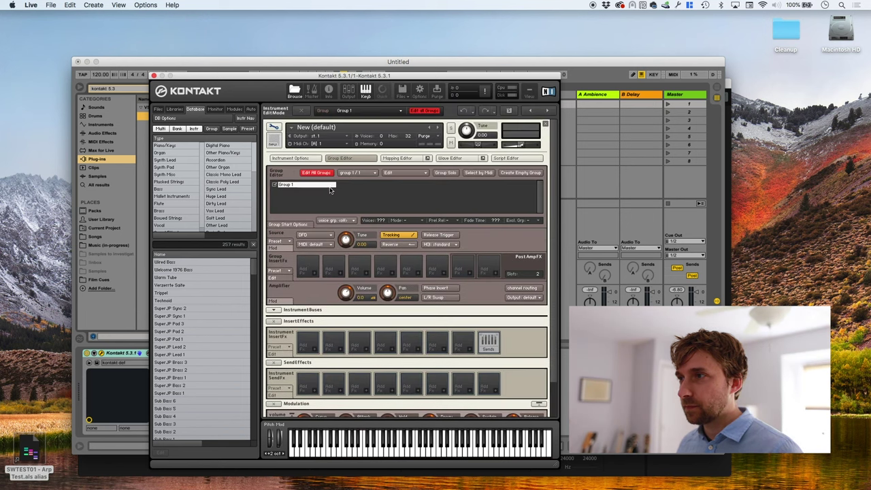
pyautogui.rightClick(318, 188)
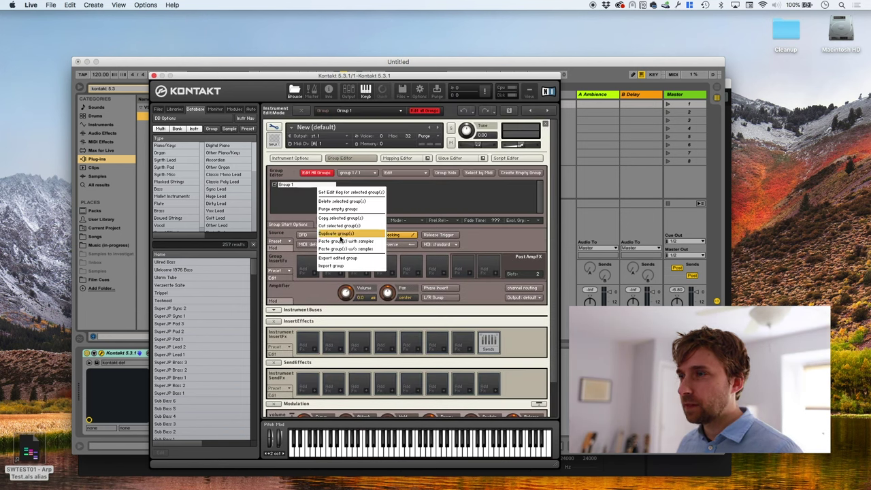
pyautogui.click(338, 234)
pyautogui.click(351, 186)
pyautogui.rightClick(354, 186)
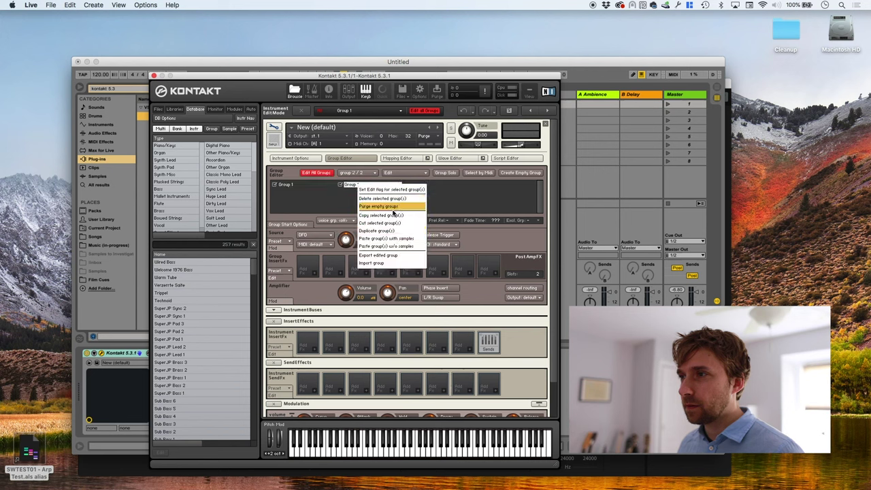
pyautogui.click(392, 232)
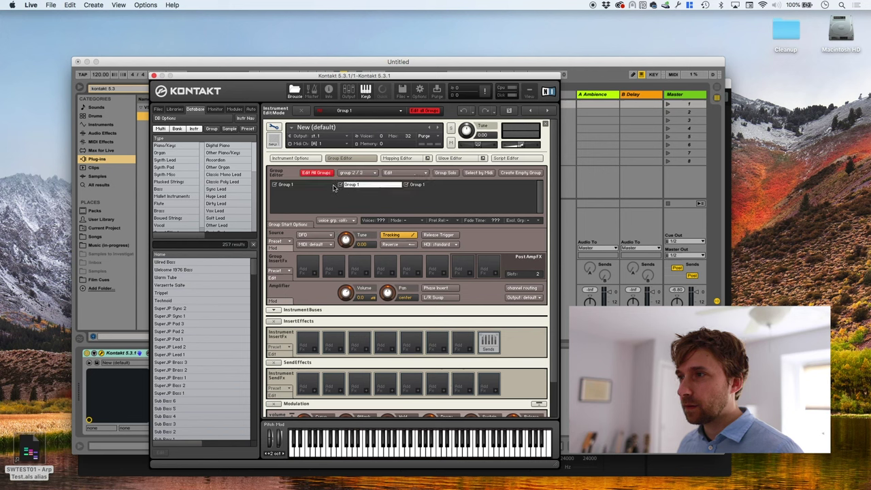
# Rename the three groups region 01, region 05 and region 06
pyautogui.click(408, 160)
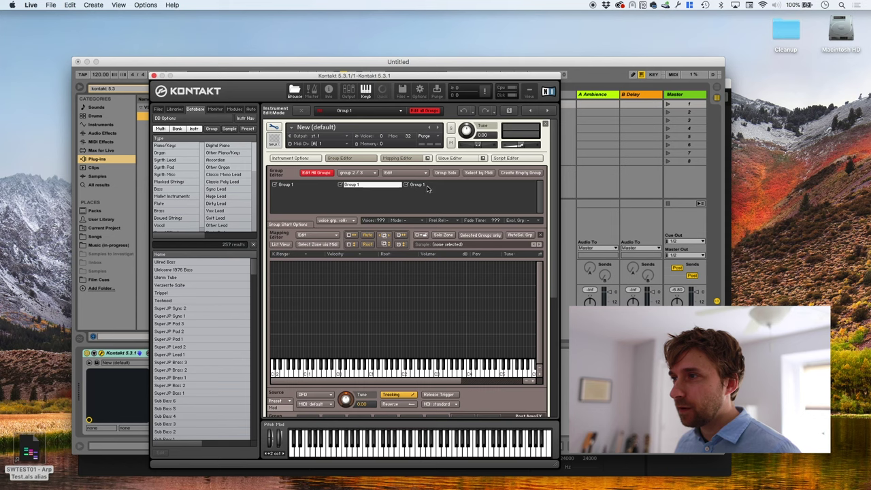
pyautogui.click(291, 187)
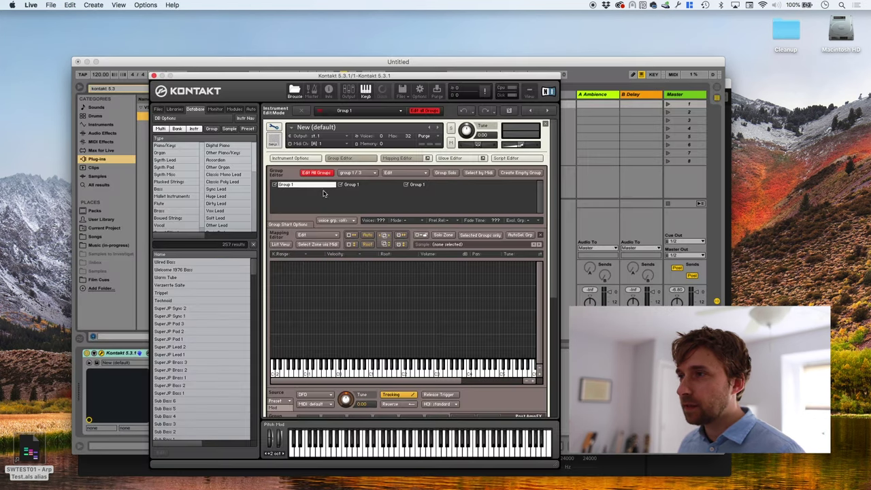
pyautogui.doubleClick(309, 188)
pyautogui.write('region')
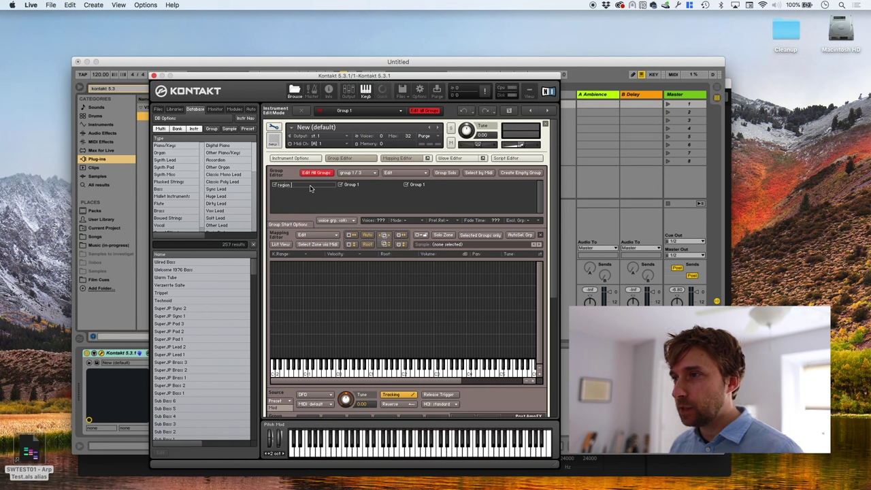
pyautogui.write(' 01')
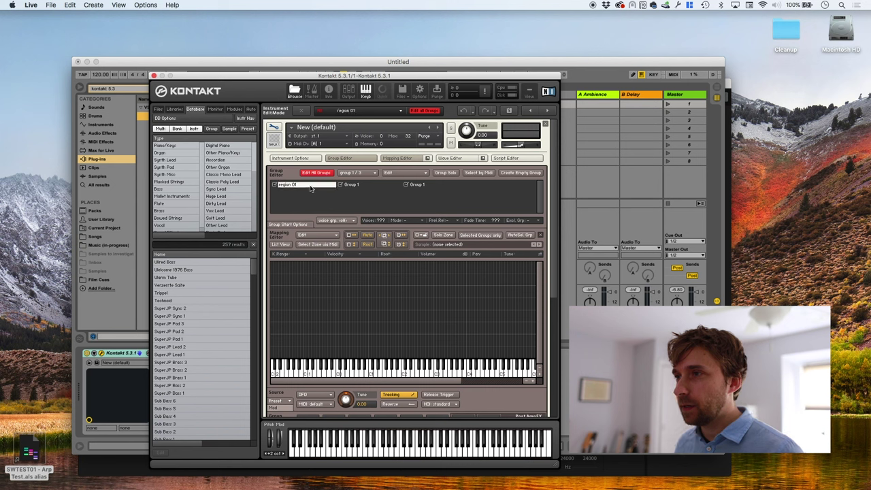
pyautogui.doubleClick(350, 185)
pyautogui.write('region 05')
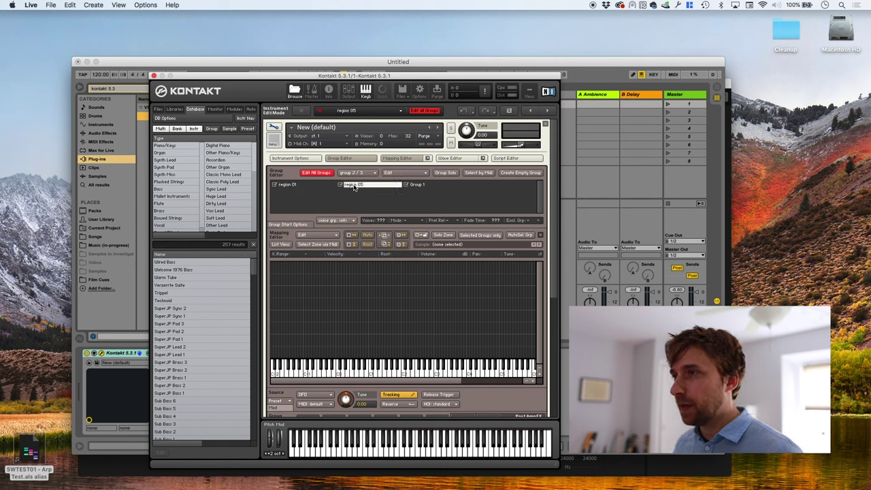
pyautogui.doubleClick(411, 185)
pyautogui.write('region 06')
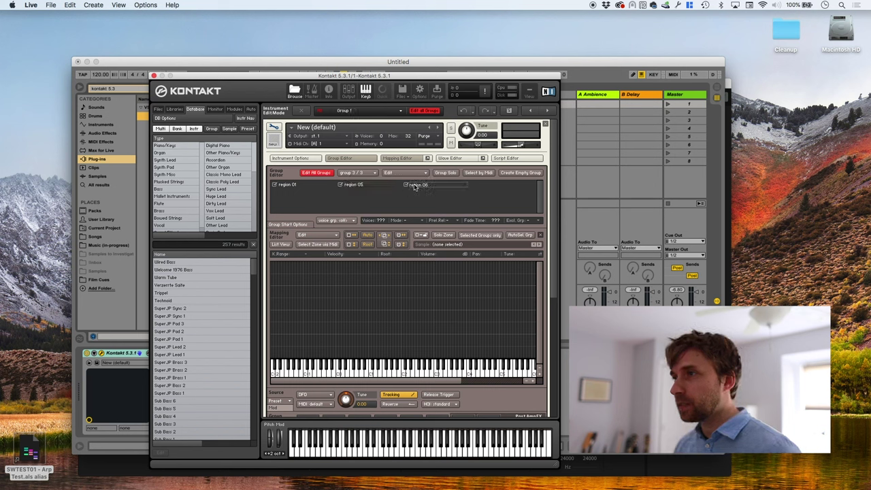
pyautogui.press('Return')
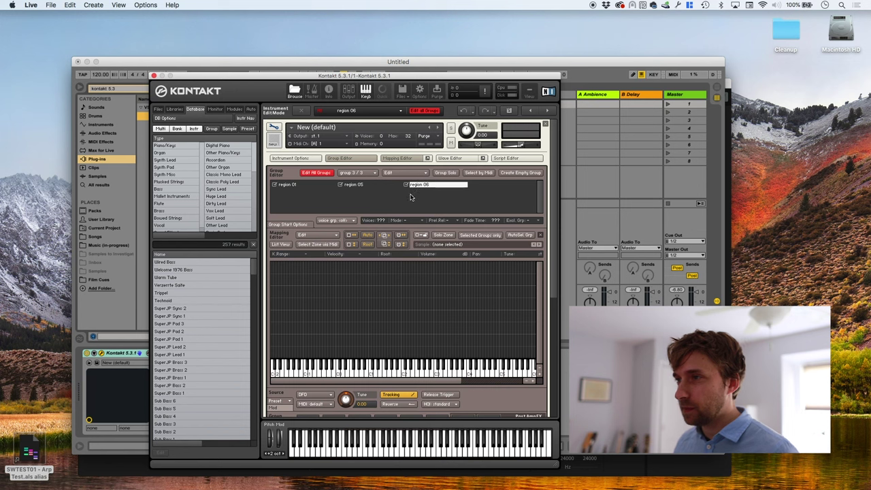
# Turn off Edit All Groups, enable Selected Groups only, and map region_01.wav into group region 01
pyautogui.click(321, 173)
pyautogui.press('super+Tab')
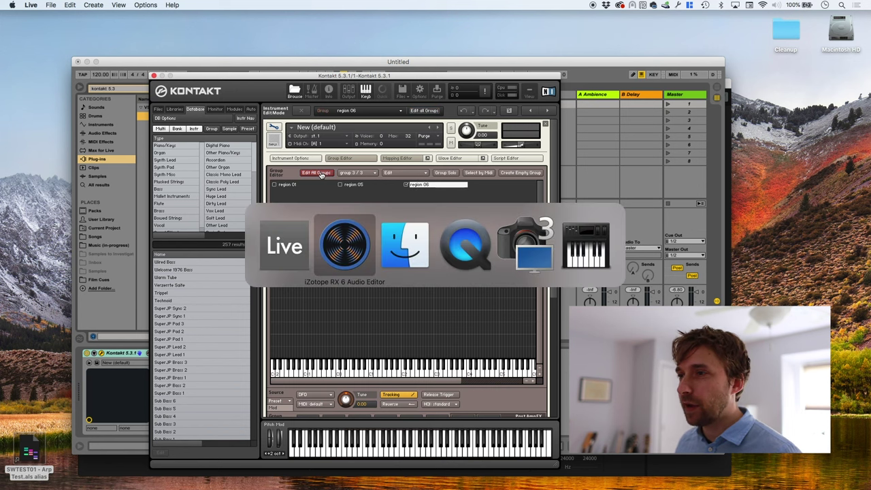
pyautogui.press('super+Tab')
pyautogui.click(381, 249)
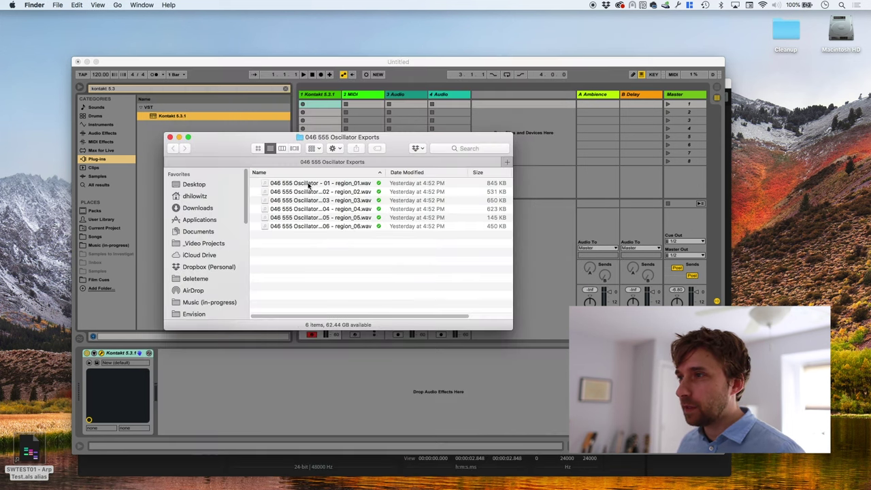
pyautogui.press('super+Tab')
pyautogui.moveTo(302, 185); pyautogui.dragTo(392, 265)
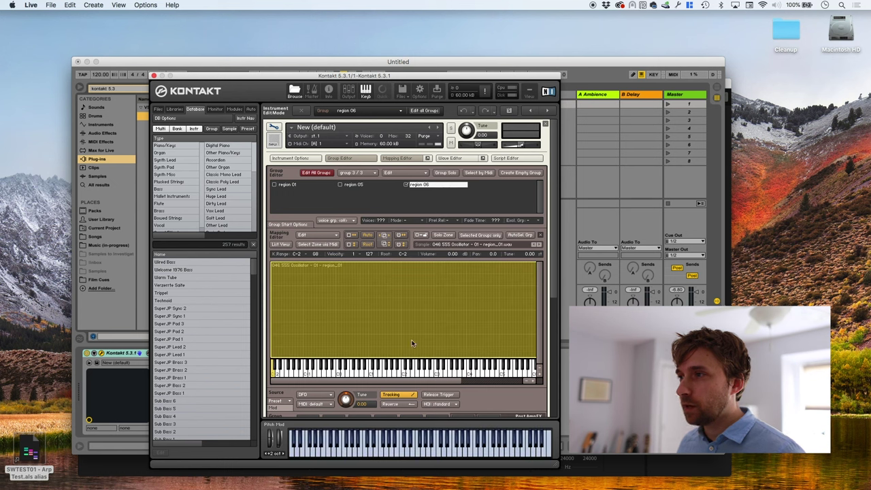
pyautogui.click(480, 235)
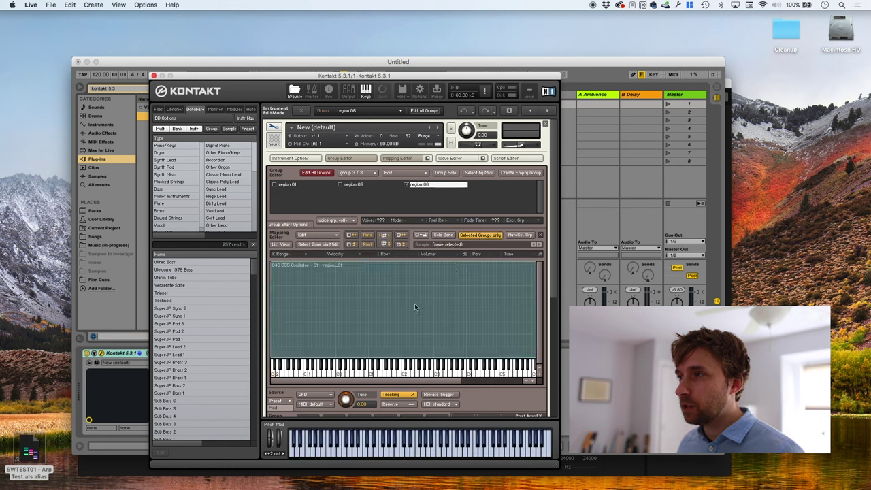
pyautogui.click(414, 307)
pyautogui.click(297, 186)
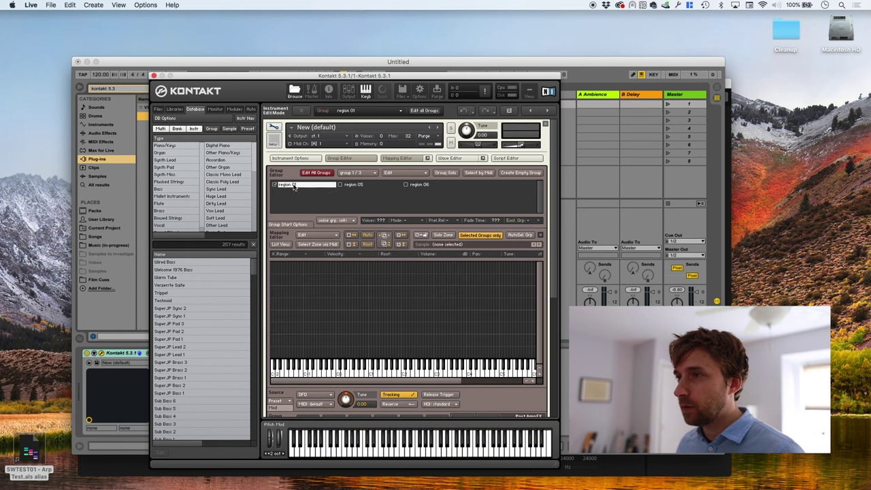
pyautogui.press('super+Tab')
pyautogui.moveTo(407, 225); pyautogui.dragTo(398, 266)
pyautogui.press('super+Tab')
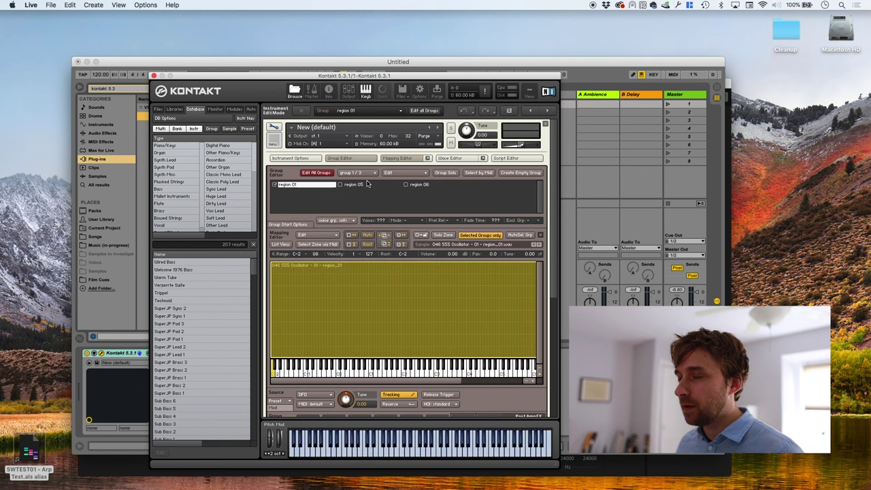
# Map region_05.wav and region_06.wav into groups region 05 and region 06
pyautogui.press('super+Tab')
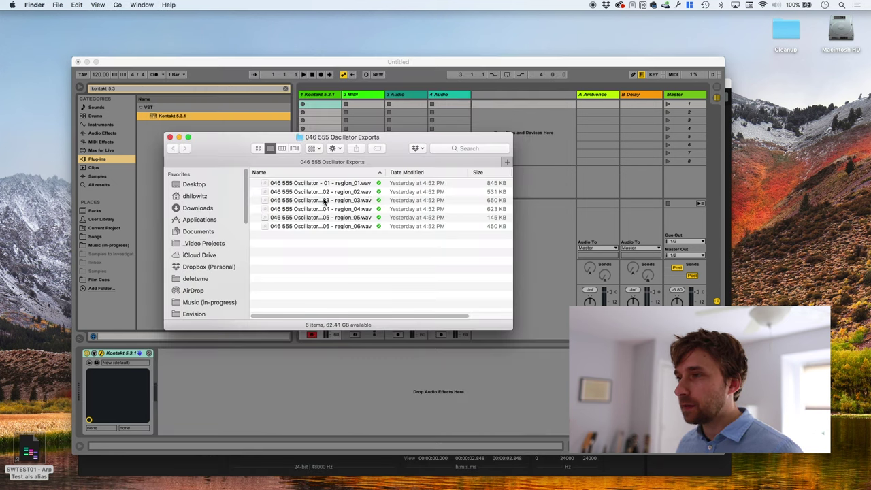
pyautogui.click(334, 217)
pyautogui.press('super+Tab')
pyautogui.moveTo(346, 222); pyautogui.dragTo(399, 264)
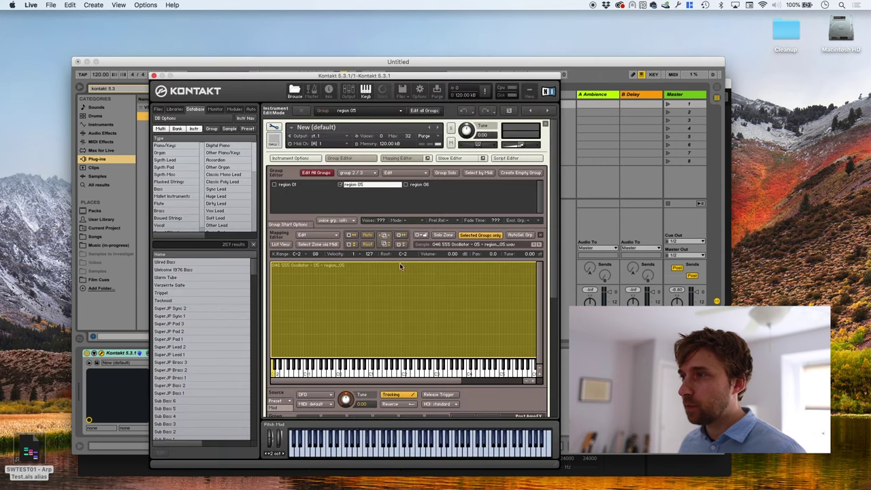
pyautogui.click(435, 186)
pyautogui.press('super+Tab')
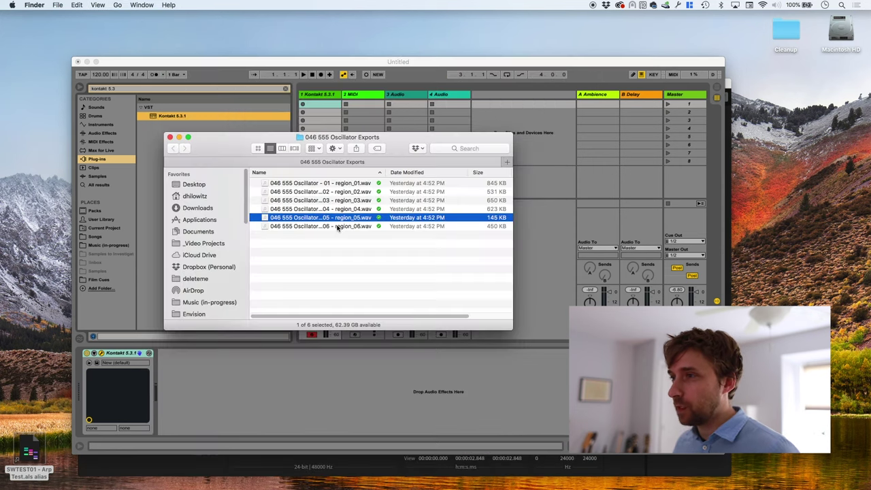
pyautogui.click(340, 227)
pyautogui.moveTo(292, 228); pyautogui.dragTo(398, 283)
pyautogui.press('super+Tab')
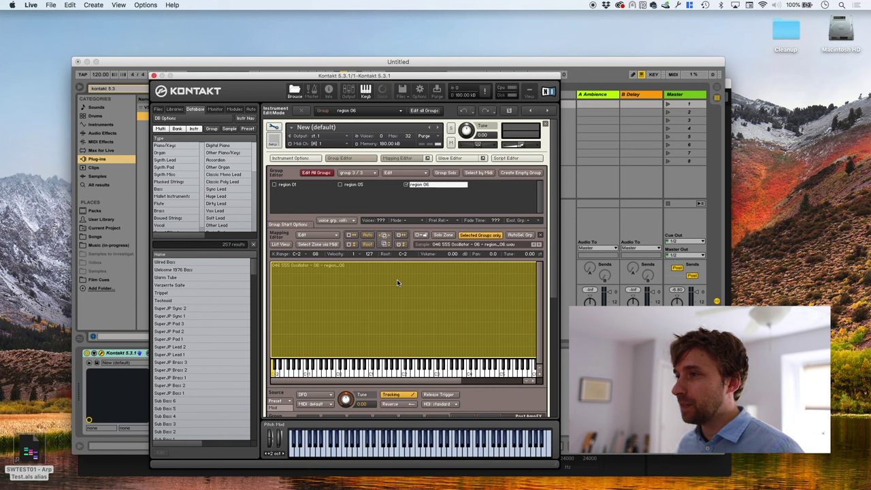
# Turn off Selected Groups only, select group region 01, and return to iZotope RX 6
pyautogui.click(479, 235)
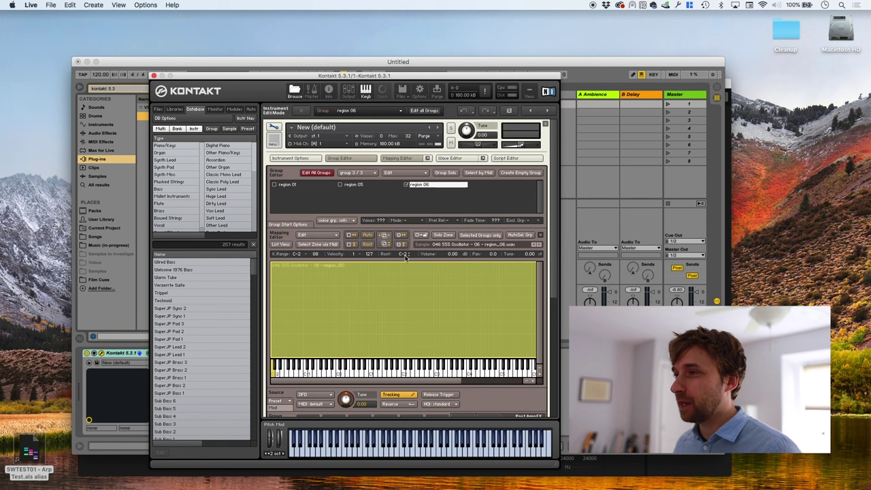
pyautogui.press('super+z')
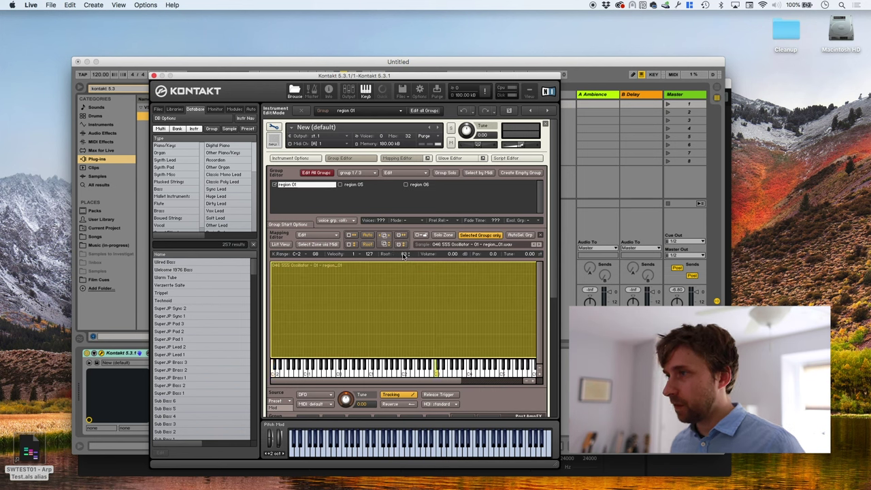
pyautogui.click(296, 189)
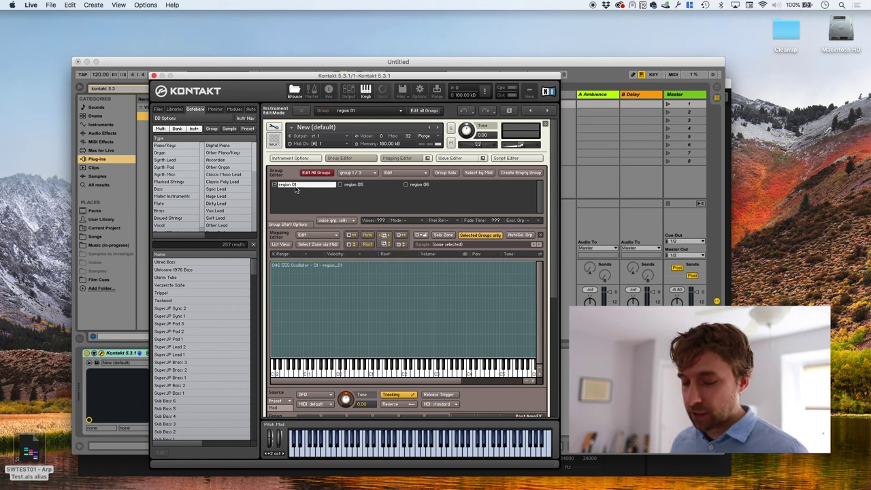
pyautogui.press('super+Tab')
pyautogui.press('super+Tab')
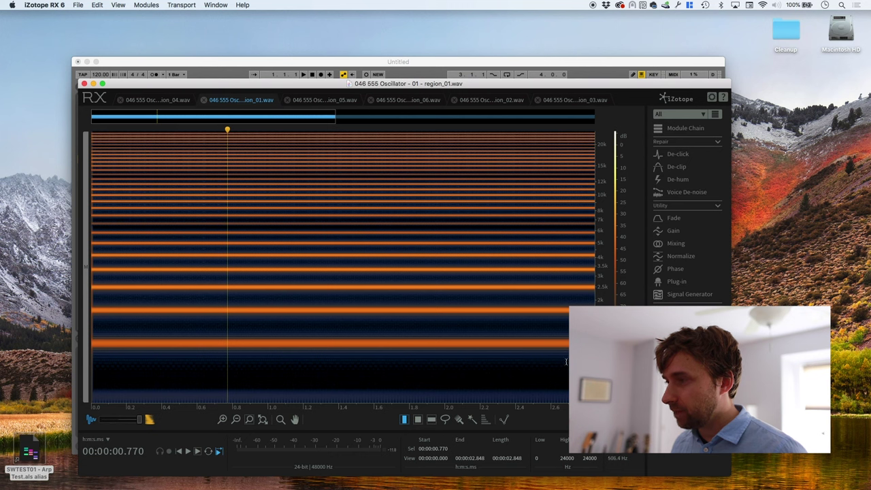
# Select region_01's loud harmonic band, topping out at 867.40 Hz, with the time-frequency tool
pyautogui.click(430, 419)
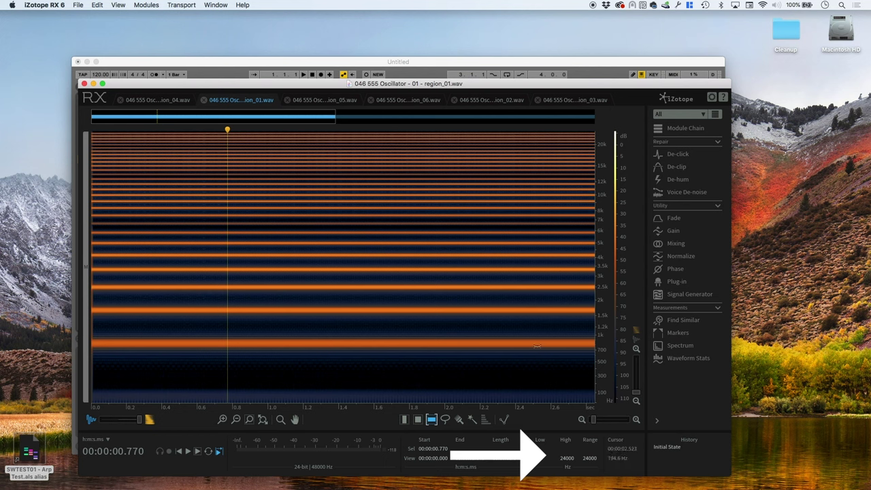
pyautogui.moveTo(536, 345); pyautogui.dragTo(537, 341)
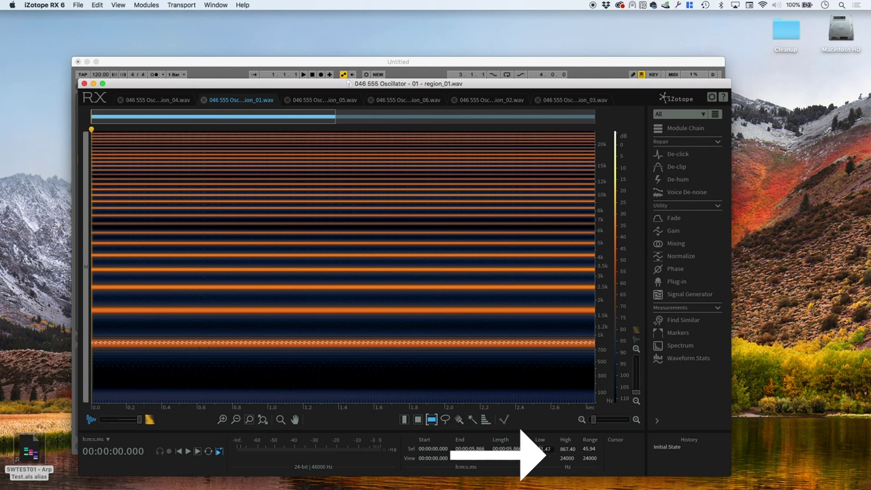
pyautogui.press('super+Tab')
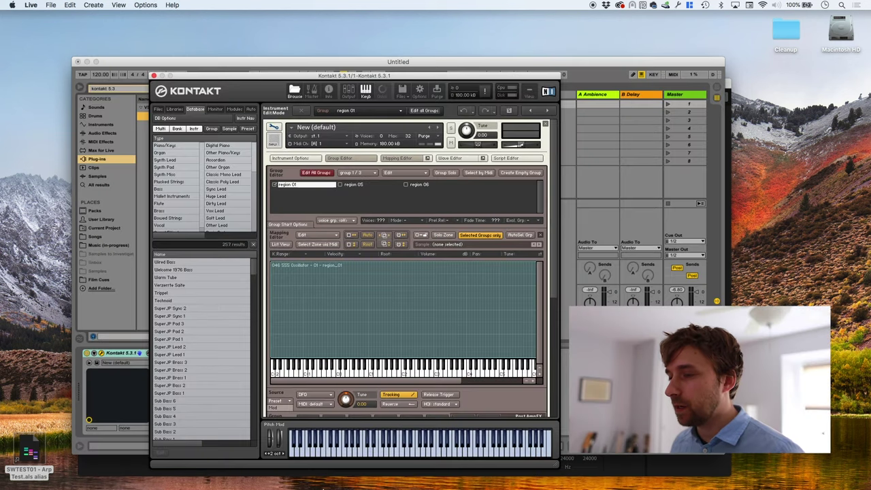
# Look up the nearest MIDI note in the MIDI Notes sheet: note 80, G#4 at 830.61 Hz
pyautogui.click(268, 470)
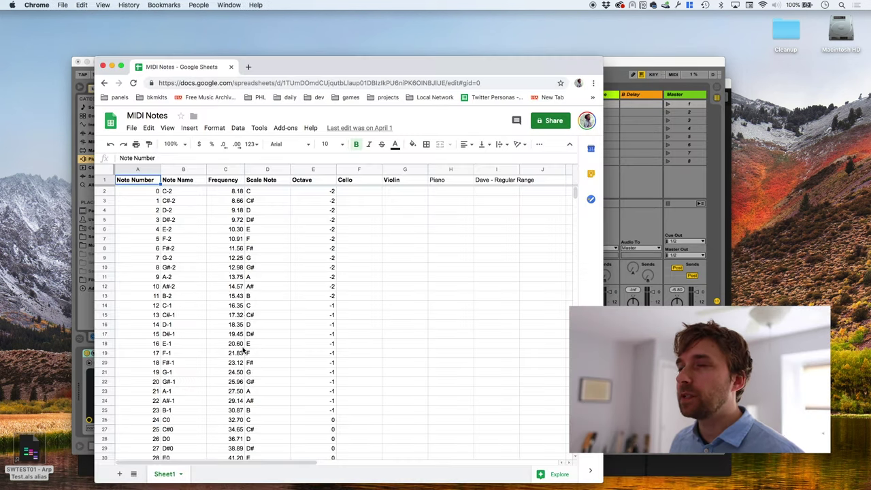
pyautogui.scroll(-15, 244, 349)
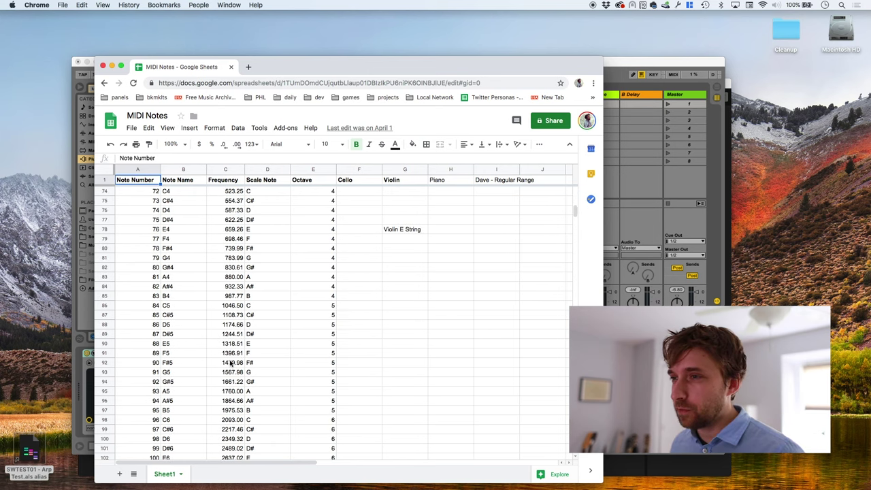
pyautogui.click(232, 278)
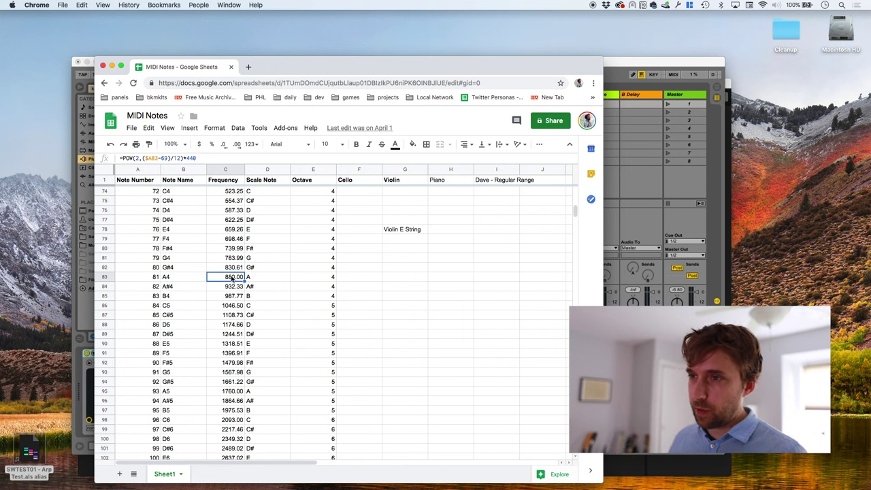
pyautogui.click(184, 268)
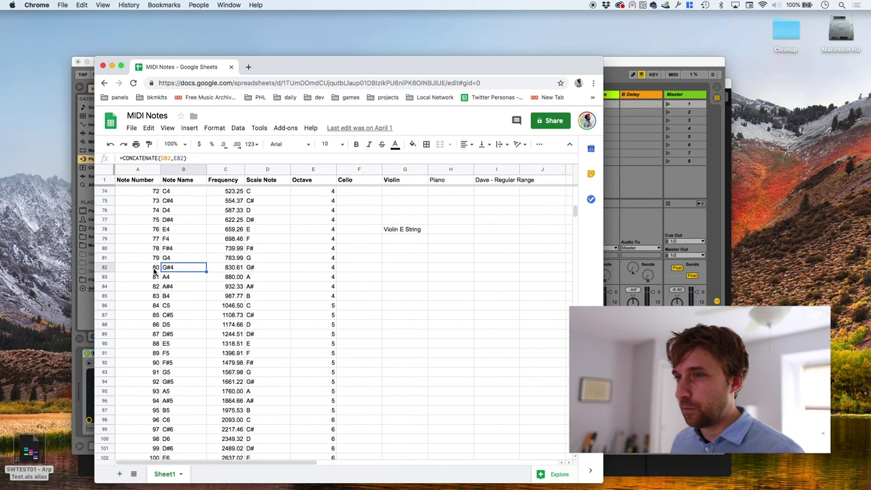
pyautogui.click(155, 269)
# Set the region 01 zone's root key to G#4 and select group region 05
pyautogui.press('super+Tab')
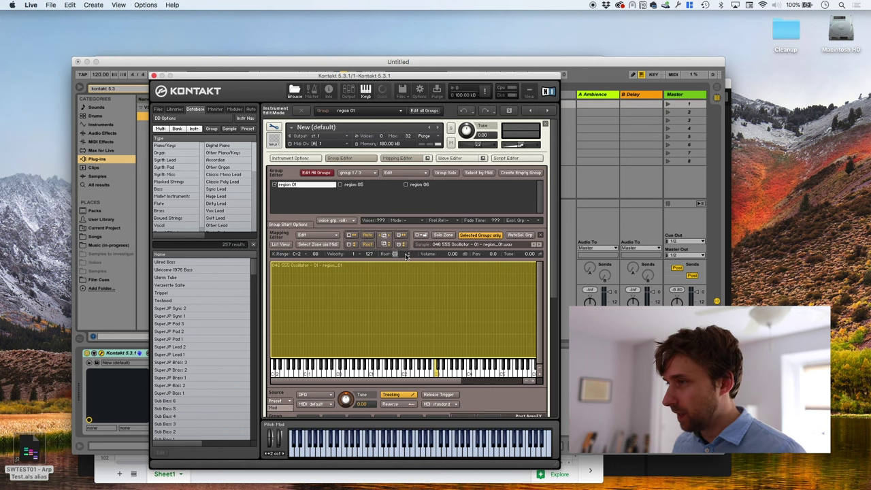
pyautogui.scroll(10, 406, 256)
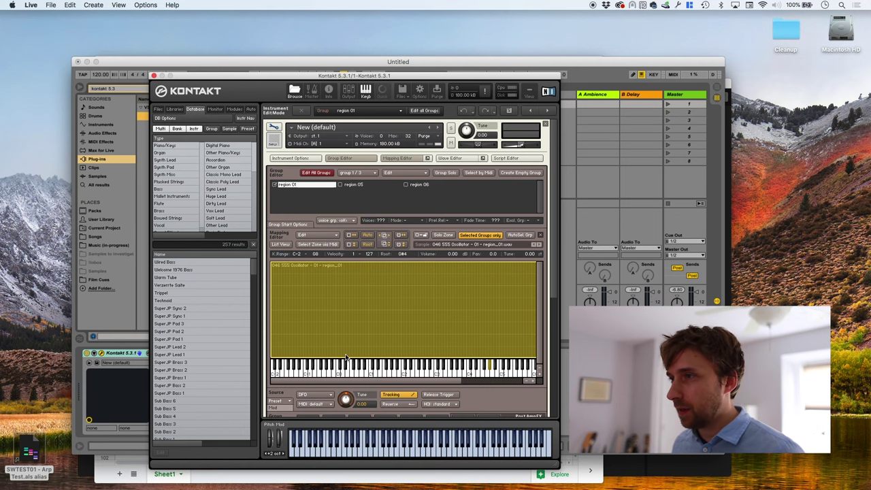
pyautogui.click(354, 189)
pyautogui.press('super+Tab')
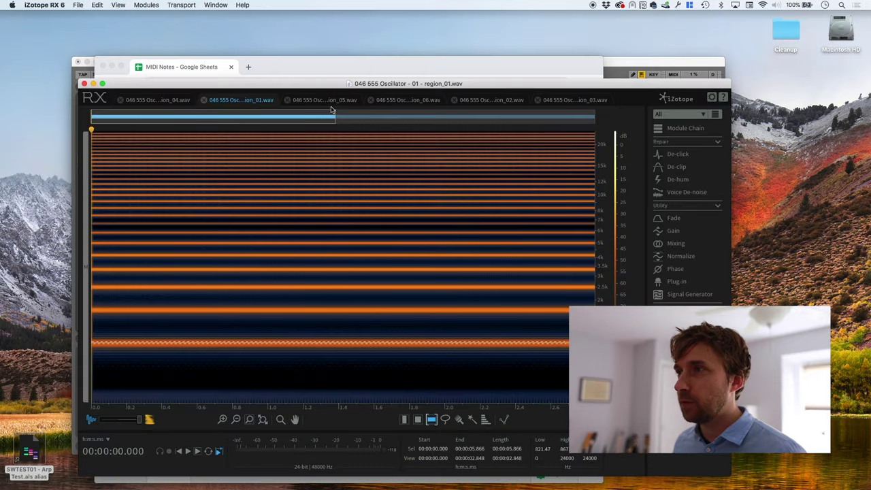
# Read region_05's ~1106 Hz harmonic in RX and match it to note 85 (1108.73 Hz) in the sheet
pyautogui.click(331, 100)
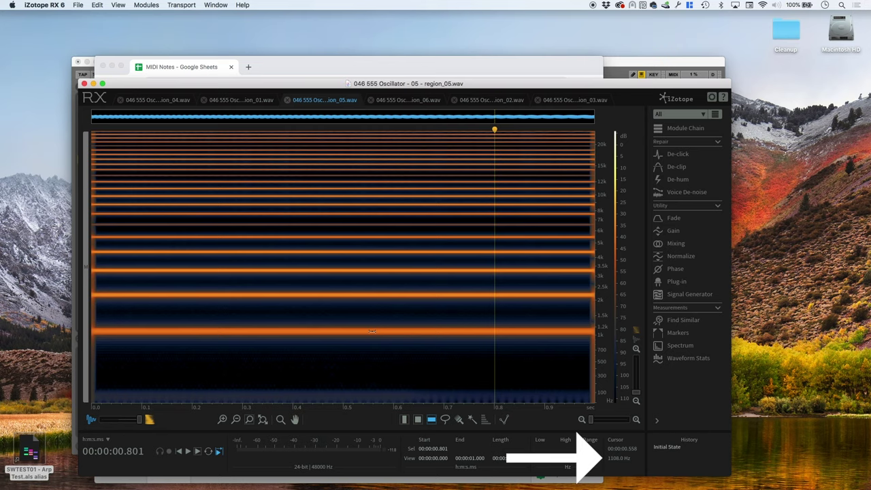
pyautogui.press('super+Tab')
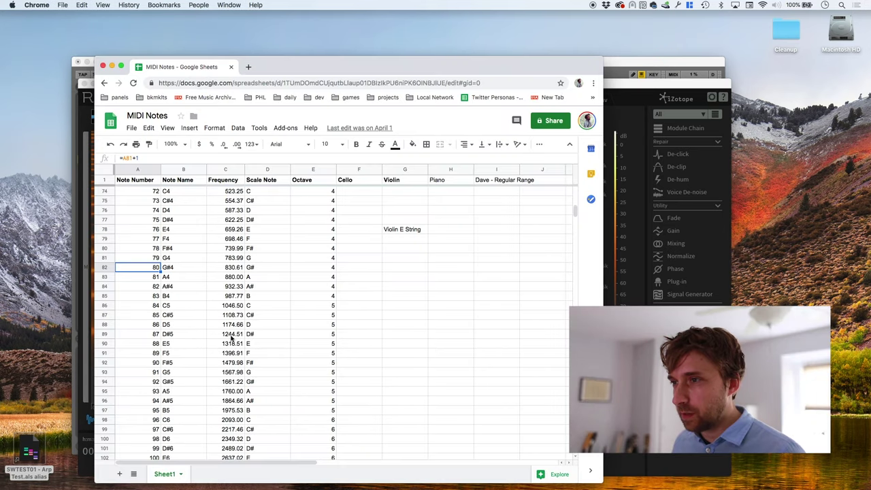
pyautogui.click(233, 316)
pyautogui.click(159, 317)
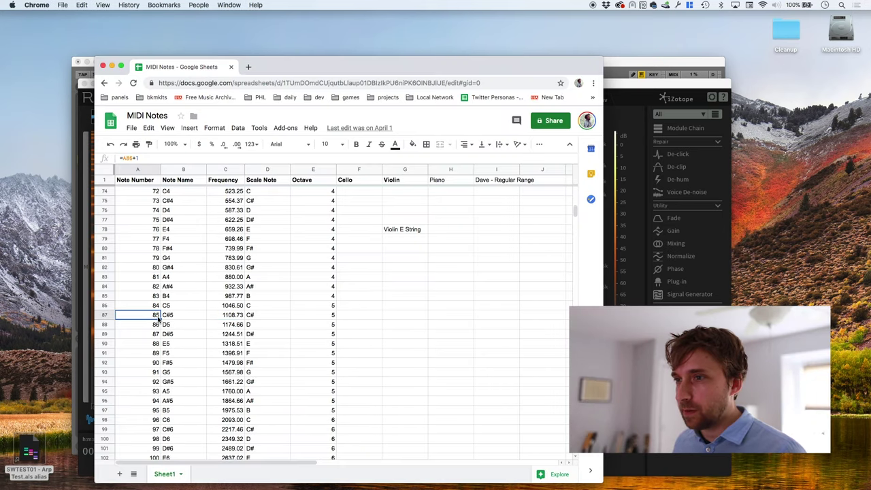
# Set region 05's zone root key to 85 (C#5) in Kontakt
pyautogui.press('super+Tab')
pyautogui.press('super+Tab')
pyautogui.press('super+Tab')
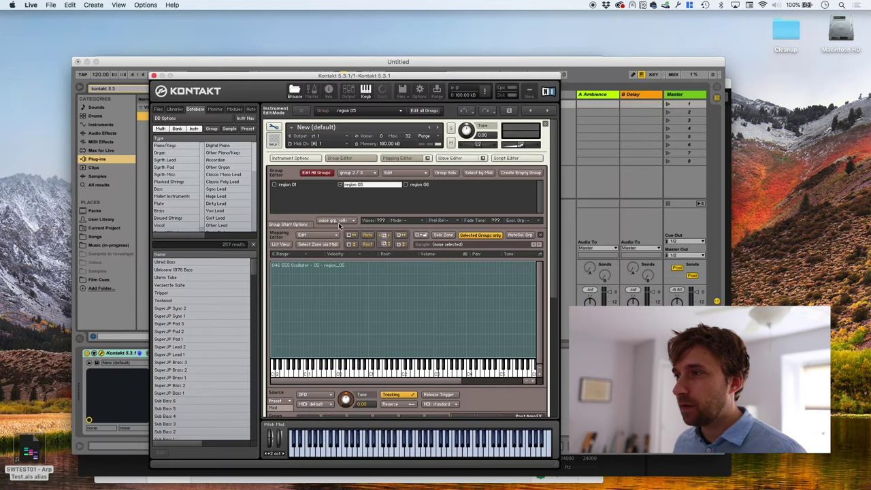
pyautogui.click(413, 321)
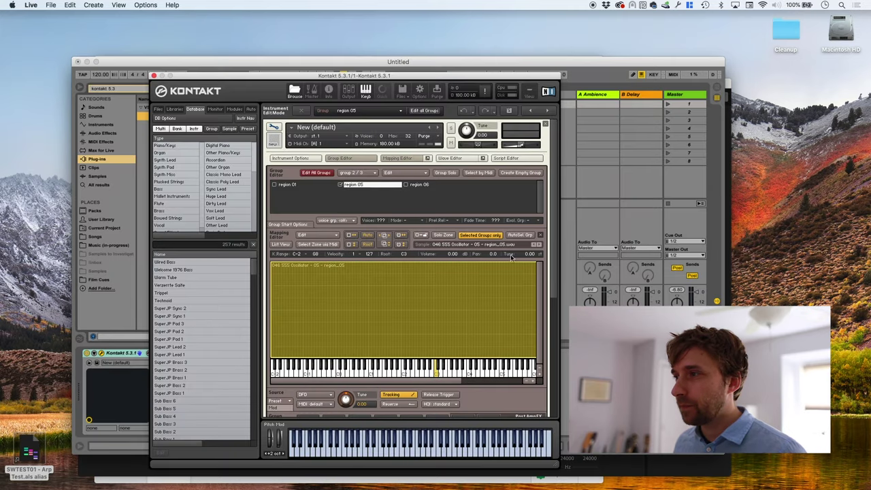
pyautogui.doubleClick(404, 255)
pyautogui.write('85')
pyautogui.press('Return')
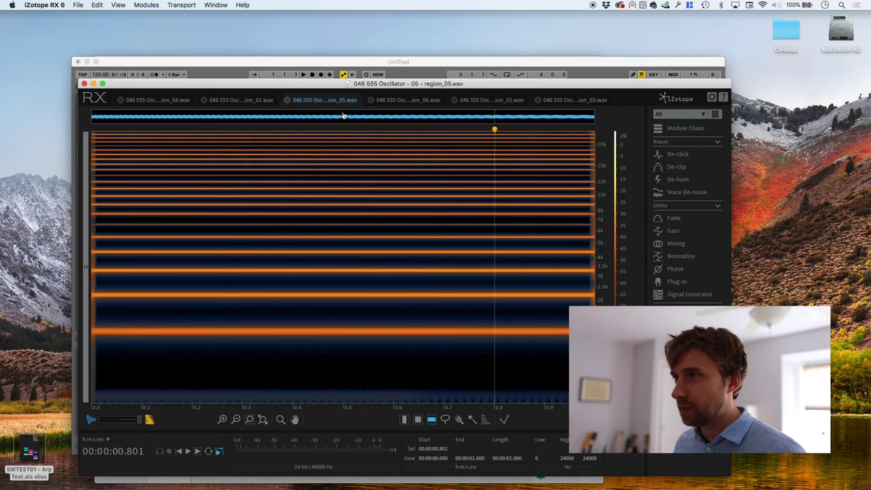
# Read region_06's harmonic in RX and find 1864.66 Hz as note 94 in the MIDI Notes sheet
pyautogui.click(400, 101)
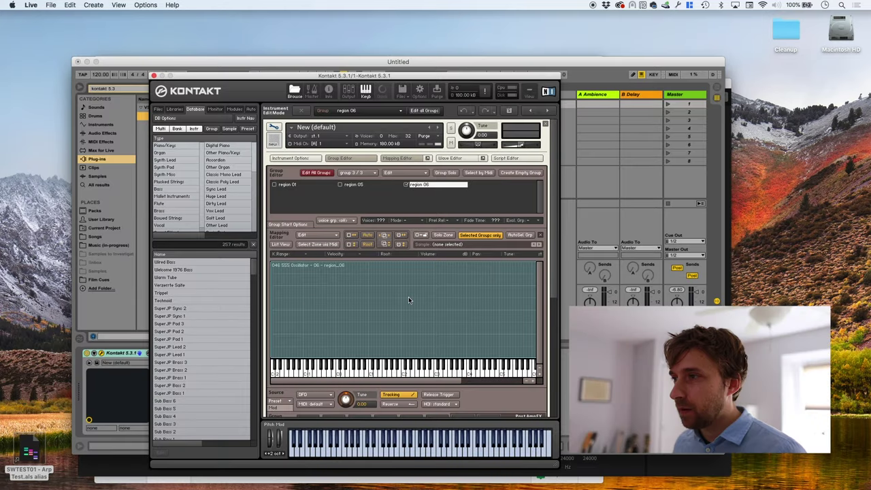
pyautogui.press('super+Tab')
pyautogui.press('super+Tab')
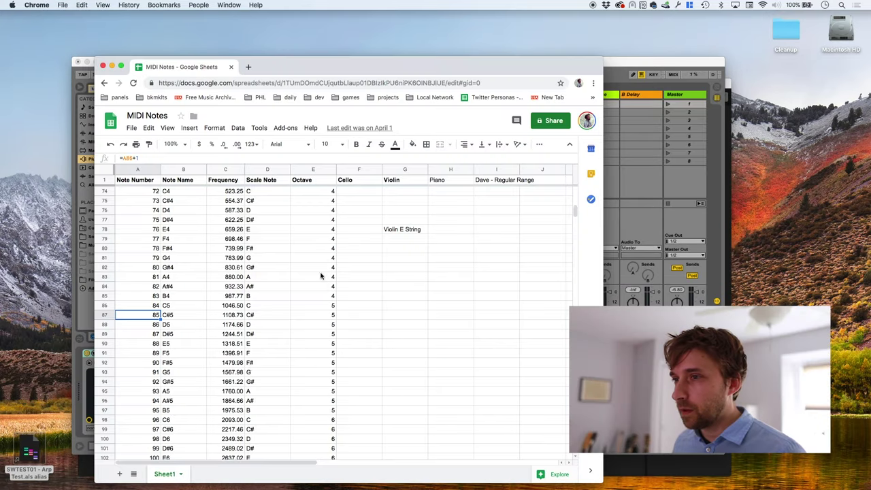
pyautogui.scroll(-3, 228, 383)
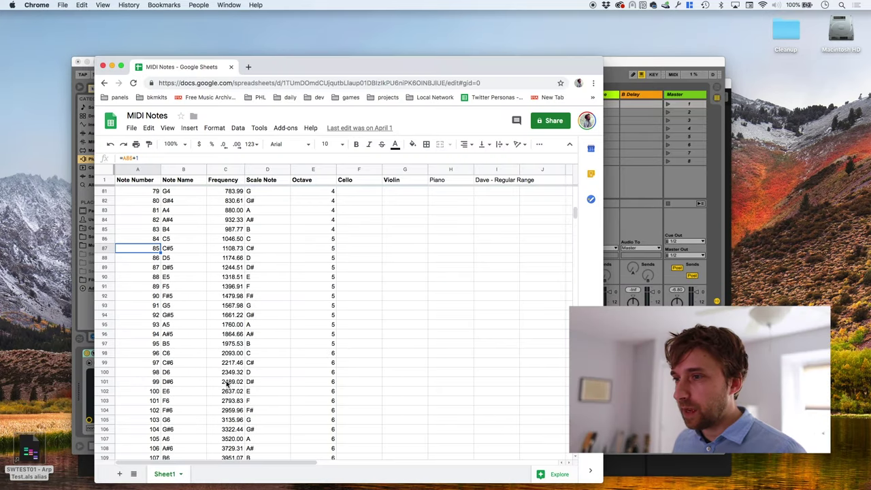
pyautogui.click(232, 335)
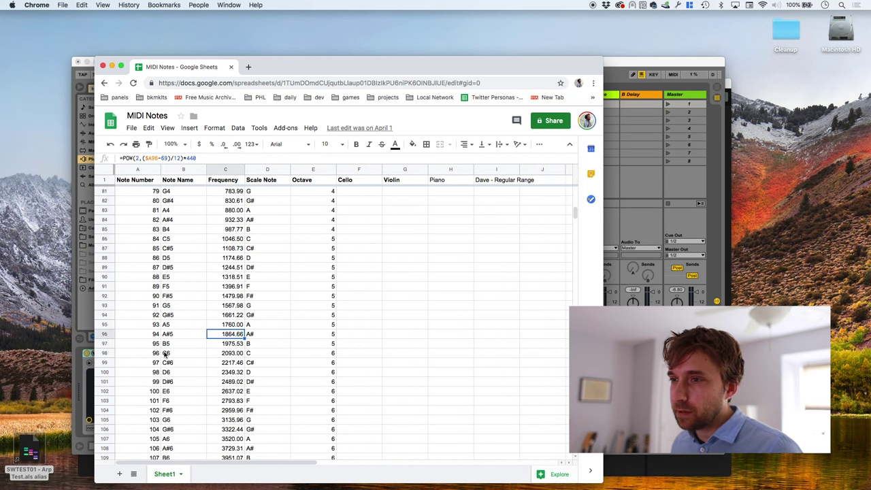
# Enter root key 94 (A#5) for region 06's zone in Kontakt
pyautogui.press('super+Tab')
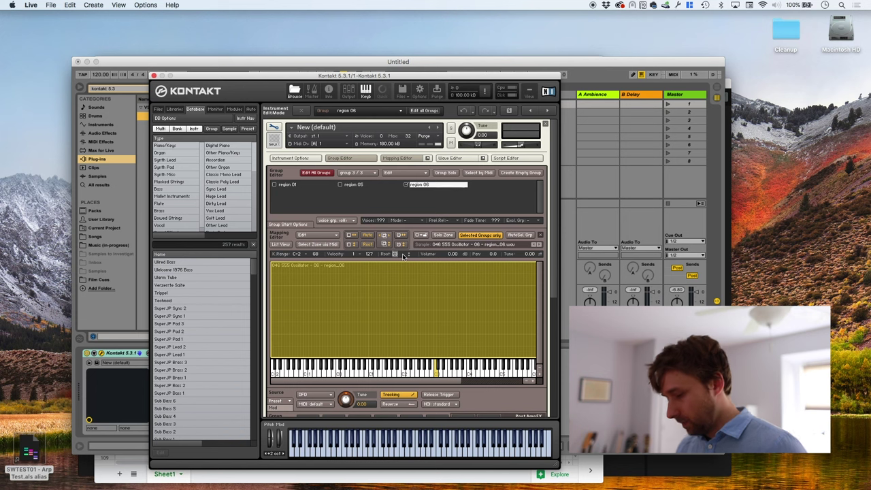
pyautogui.write('94')
pyautogui.press('Return')
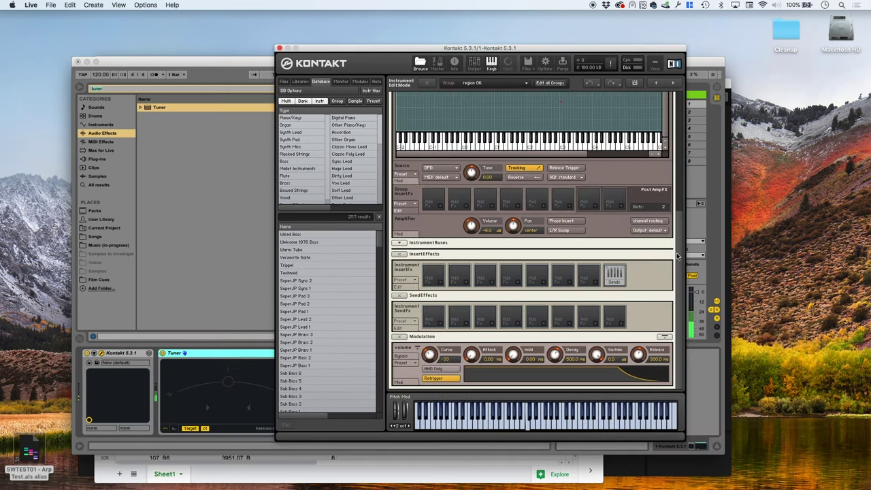
# Detune region 06's zone slightly flat to a -0.71 tune offset
pyautogui.scroll(5, 677, 255)
pyautogui.click(597, 217)
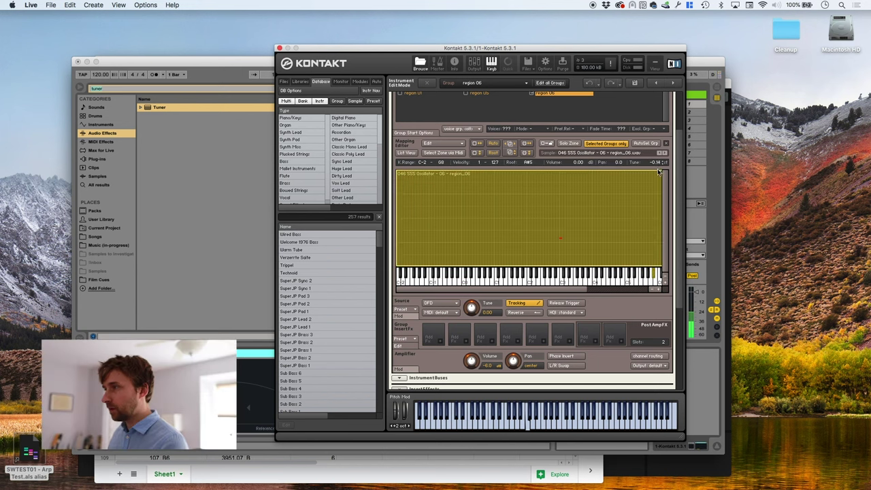
pyautogui.moveTo(658, 171); pyautogui.dragTo(656, 194)
pyautogui.scroll(-1, 517, 320)
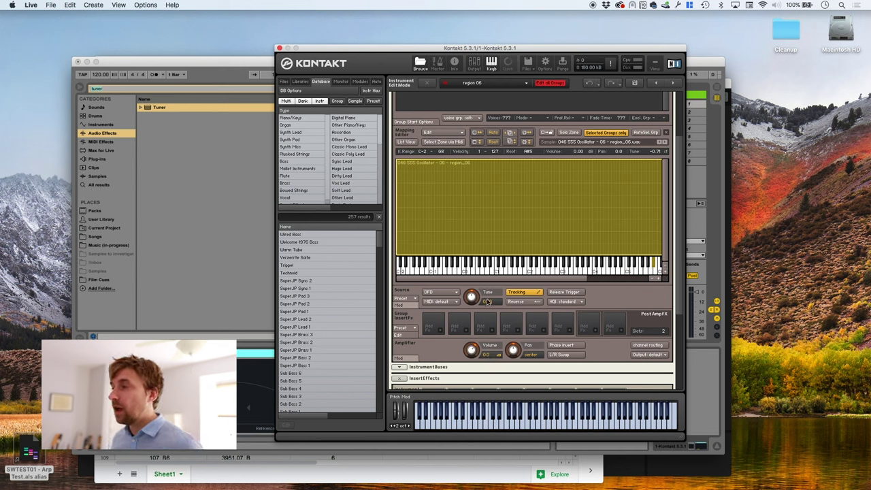
pyautogui.scroll(4, 462, 161)
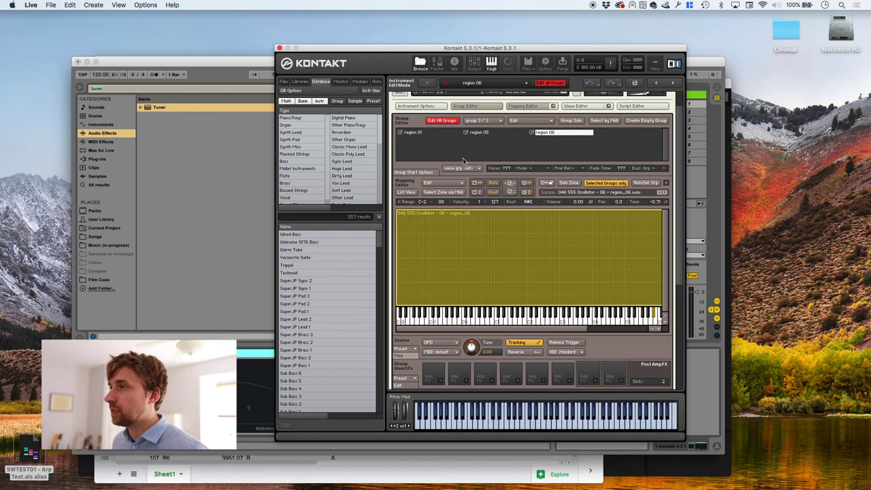
# Turn off Edit All Groups, select region 01 and show its sample waveform
pyautogui.click(430, 122)
pyautogui.click(417, 132)
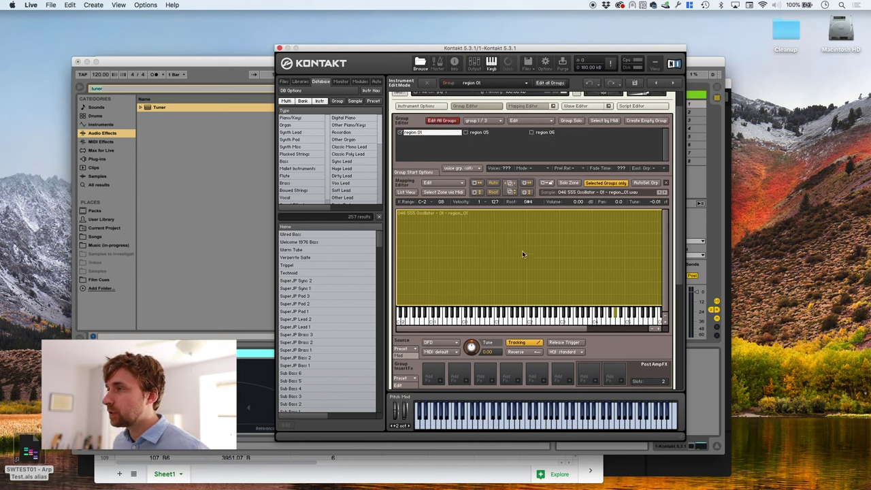
pyautogui.click(572, 107)
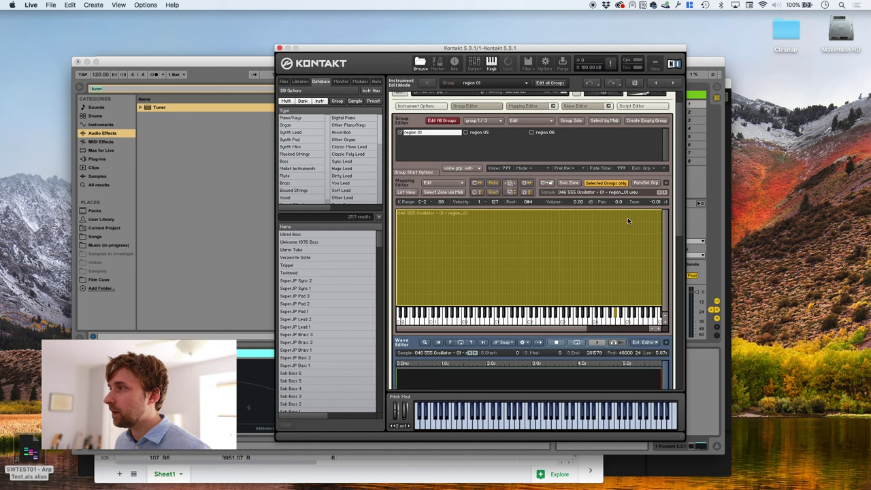
# Enable Sample Loop 1 for region 01 and fine-tune its loop end to 281550
pyautogui.scroll(-8, 653, 252)
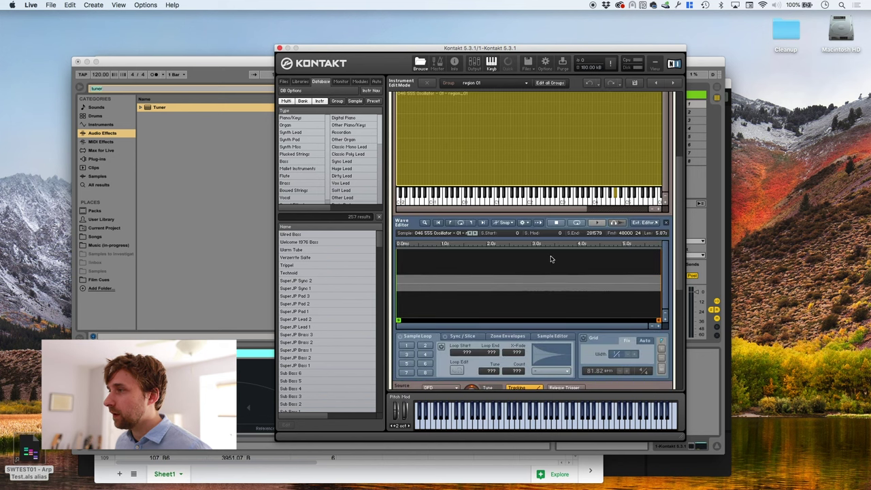
pyautogui.click(406, 345)
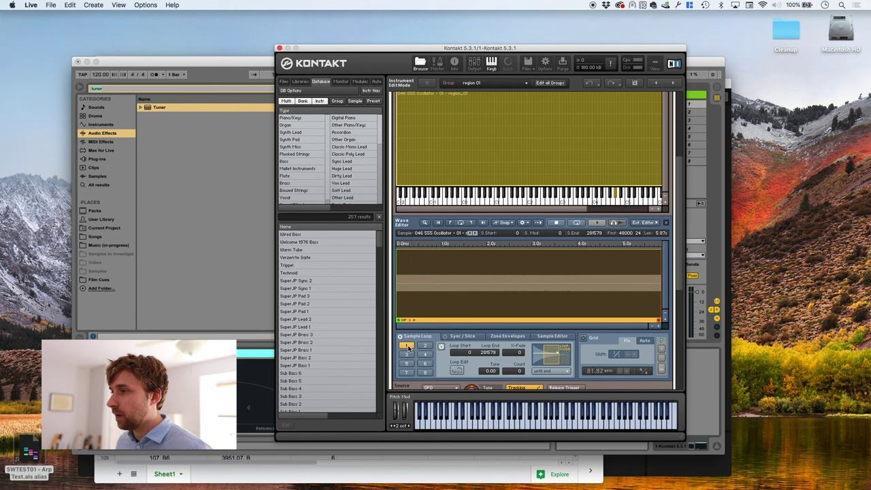
pyautogui.click(457, 371)
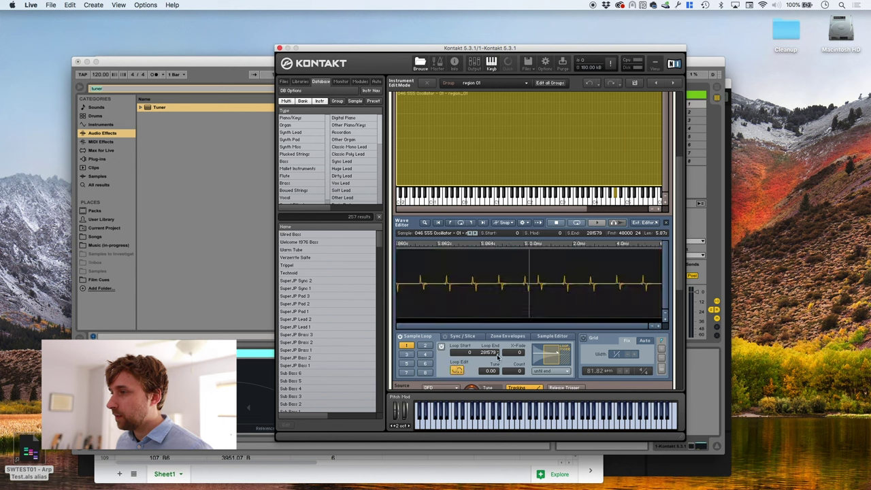
pyautogui.moveTo(497, 356); pyautogui.dragTo(524, 342)
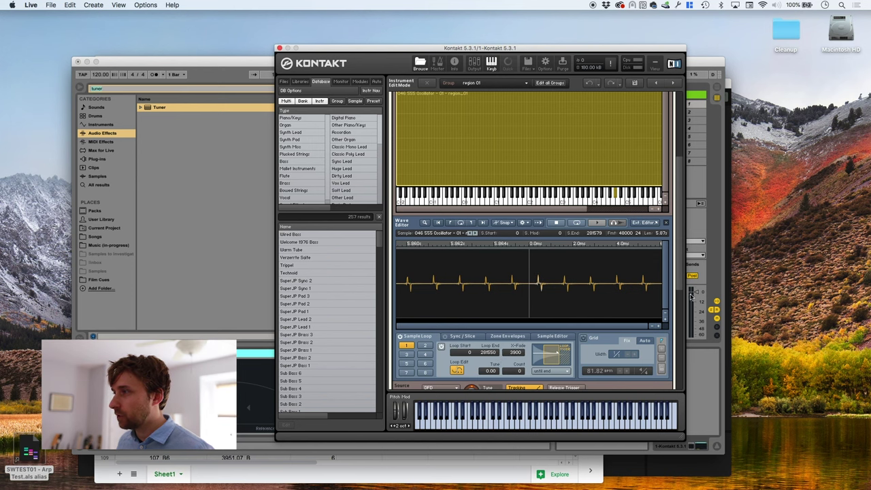
pyautogui.scroll(5, 681, 281)
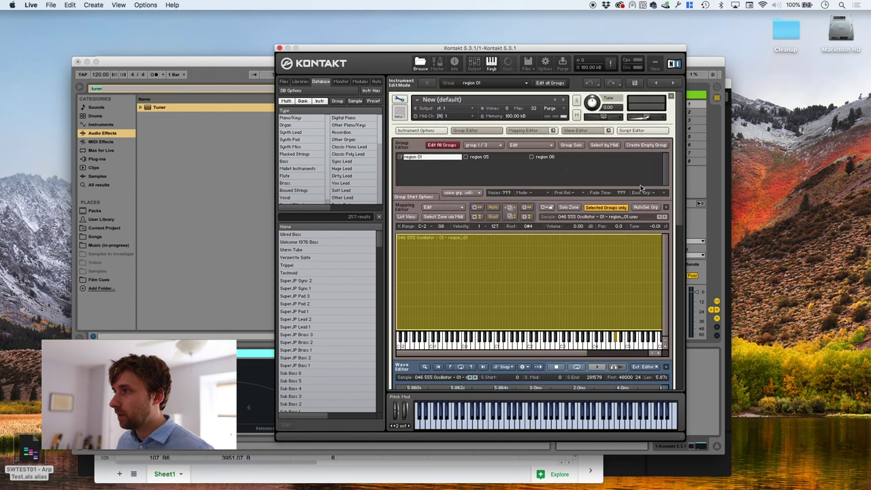
# Enable Sample Loop 1 for region 05 and place its loop end near the sample's end
pyautogui.click(484, 157)
pyautogui.scroll(-5, 665, 237)
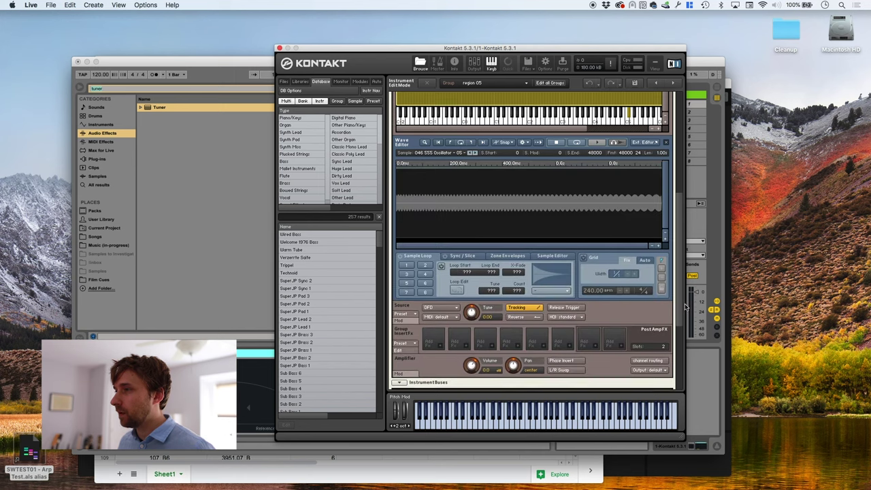
pyautogui.click(406, 263)
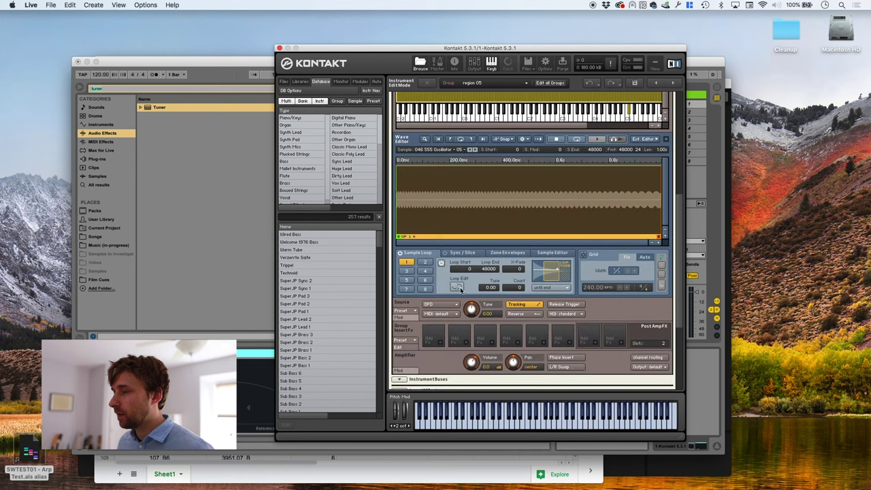
pyautogui.moveTo(661, 215); pyautogui.dragTo(589, 215)
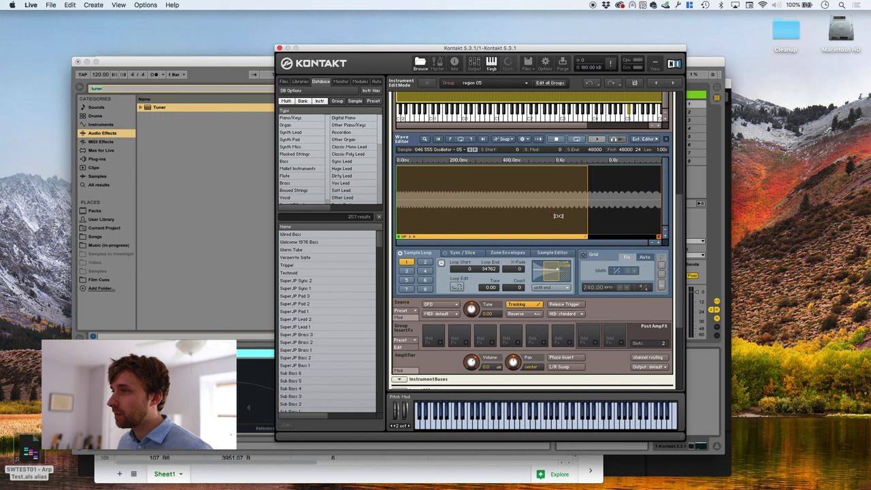
pyautogui.moveTo(589, 219); pyautogui.dragTo(653, 220)
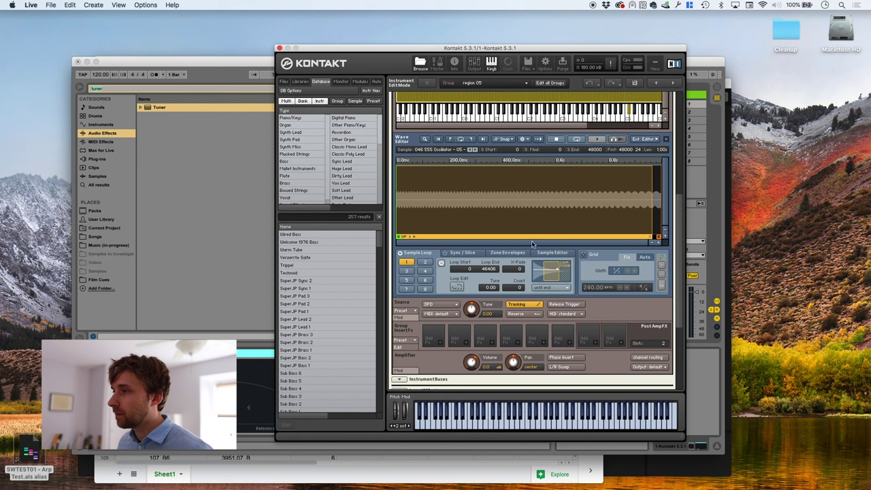
# Fine-tune region 05's loop seam and add a 5500-sample crossfade
pyautogui.click(457, 286)
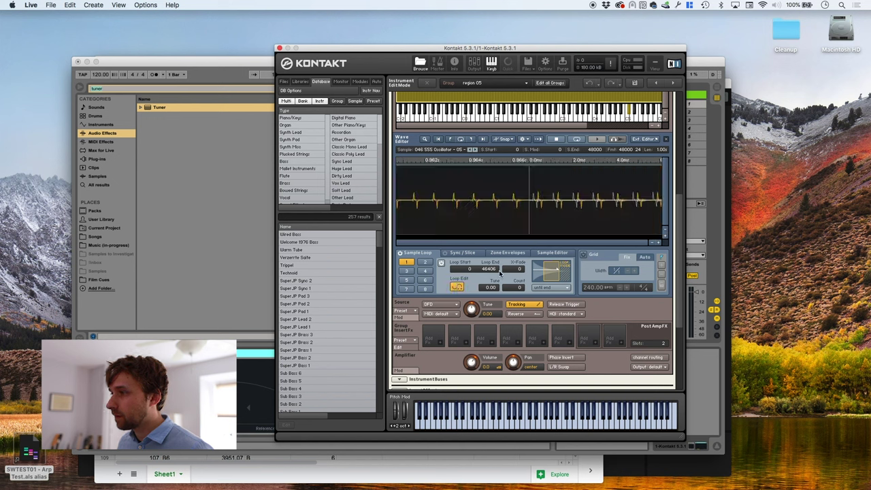
pyautogui.scroll(3, 500, 271)
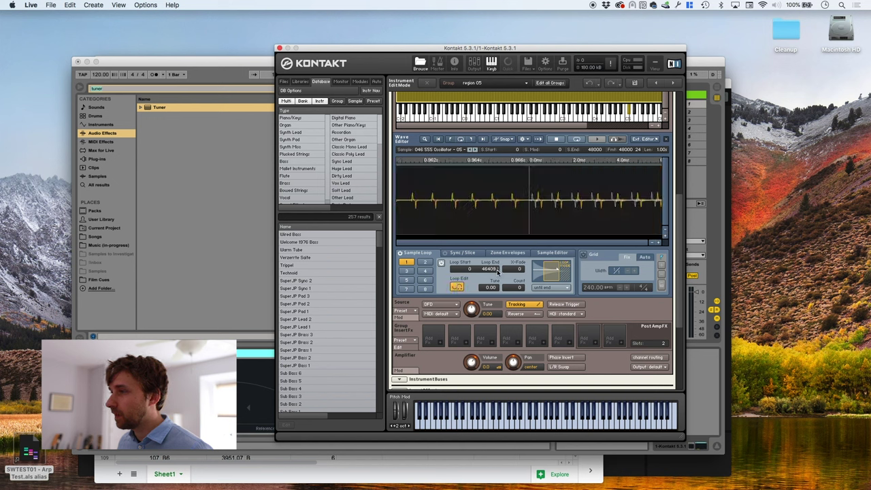
pyautogui.scroll(-13, 497, 271)
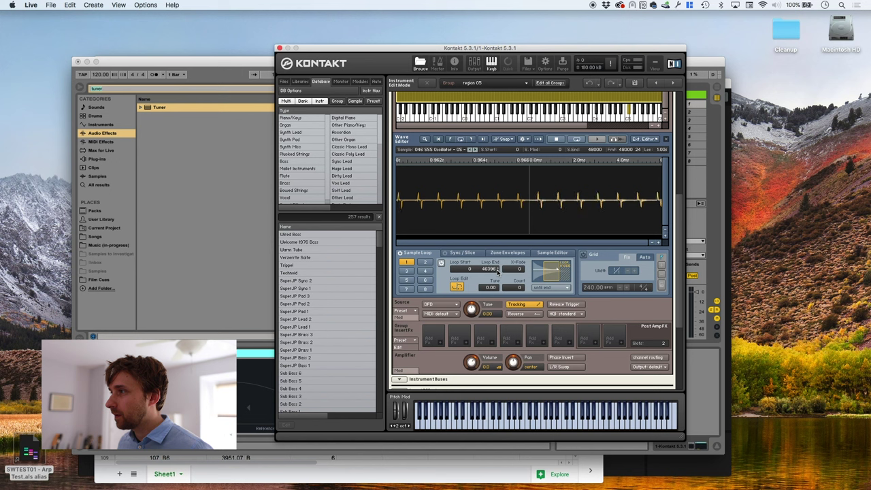
pyautogui.scroll(-1, 497, 271)
pyautogui.moveTo(519, 272); pyautogui.dragTo(521, 264)
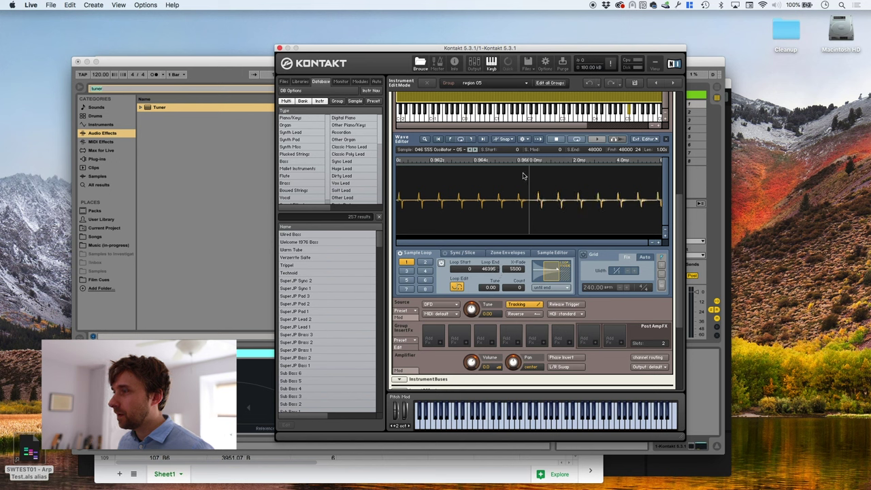
pyautogui.scroll(5, 680, 222)
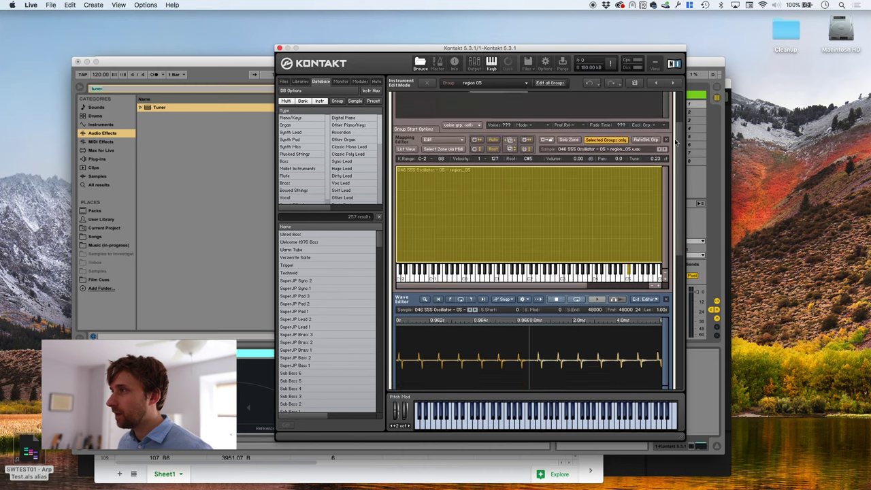
# Select region 06's group and zone, enable its sample loop, and drag the loop start and end into place
pyautogui.doubleClick(553, 108)
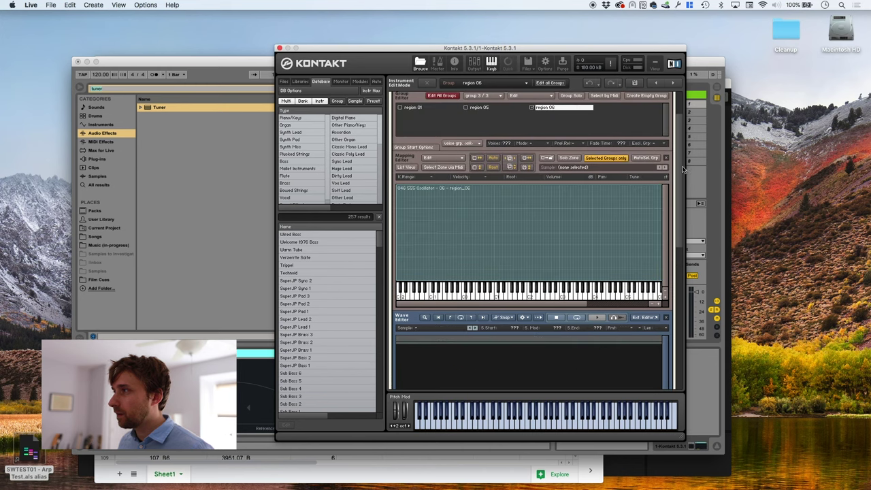
pyautogui.scroll(-3, 680, 204)
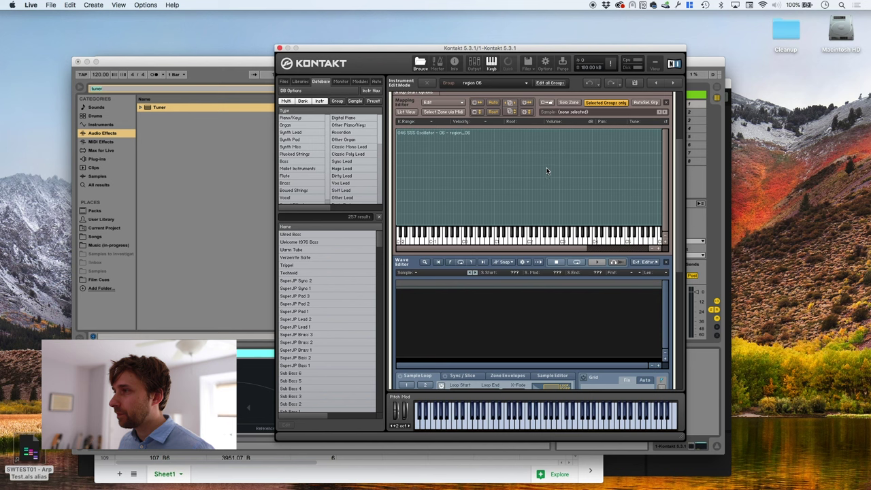
pyautogui.click(546, 171)
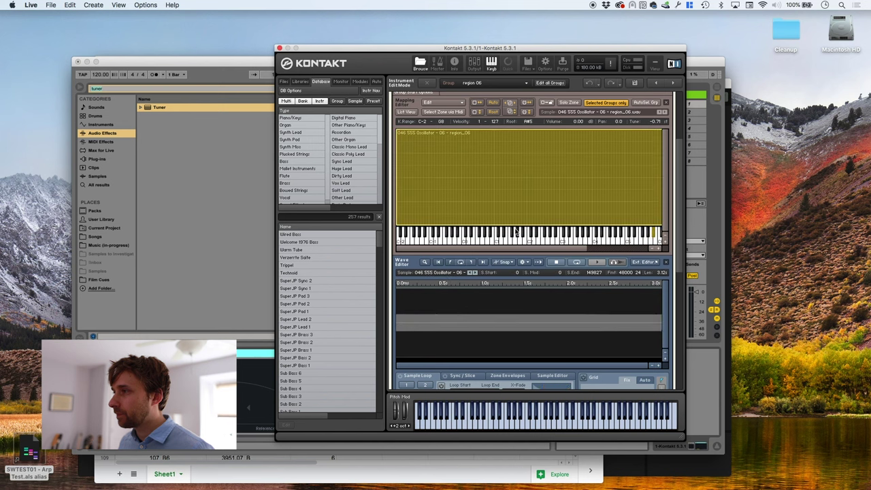
pyautogui.click(406, 384)
pyautogui.scroll(-3, 684, 212)
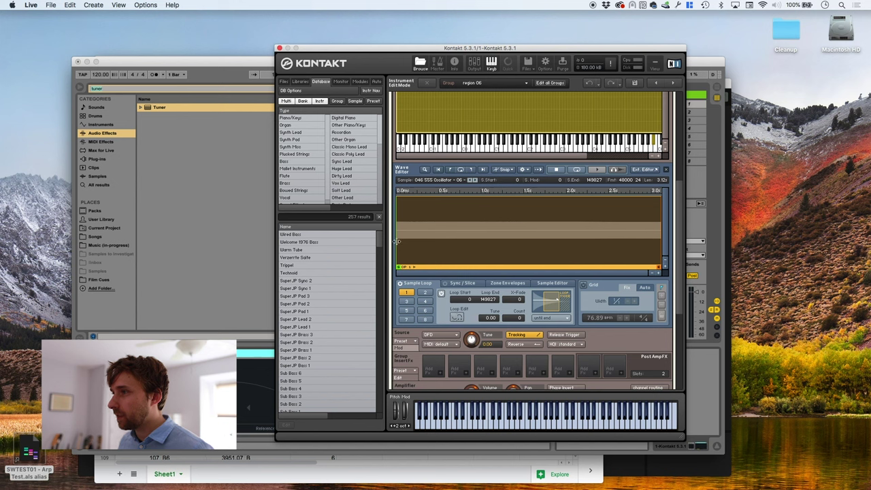
pyautogui.moveTo(398, 243); pyautogui.dragTo(460, 243)
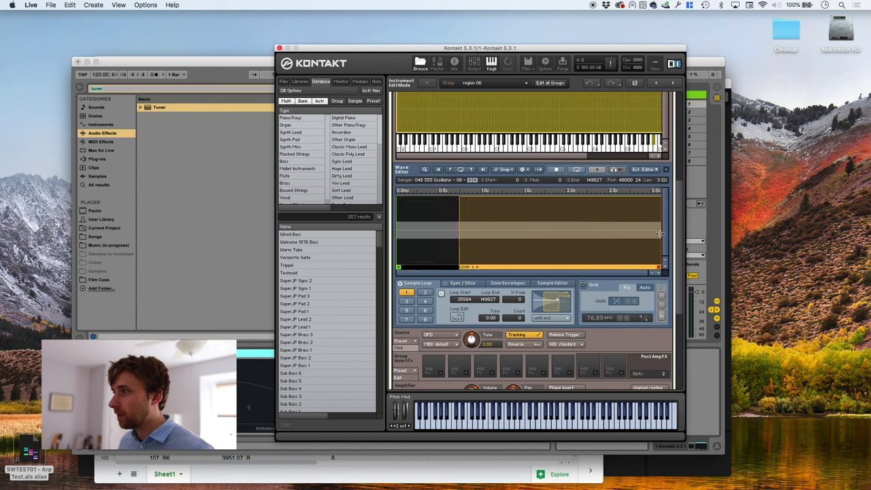
pyautogui.moveTo(659, 234)
pyautogui.mouseDown()
pyautogui.moveTo(622, 233)
pyautogui.moveTo(650, 231)
pyautogui.mouseUp()
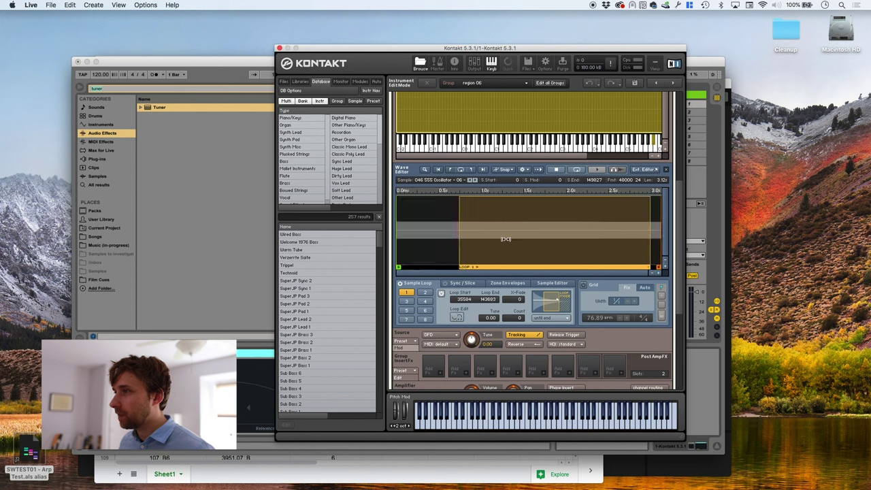
pyautogui.moveTo(459, 246); pyautogui.dragTo(432, 247)
pyautogui.moveTo(630, 242); pyautogui.dragTo(645, 243)
# Auto-find a long loop end for region 06, check the seam, and set a 1700-sample crossfade
pyautogui.click(522, 170)
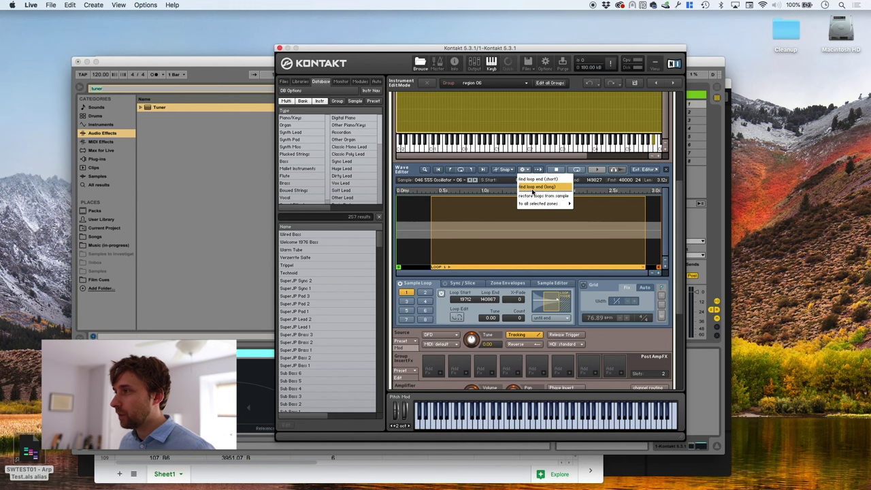
pyautogui.click(532, 192)
pyautogui.click(457, 318)
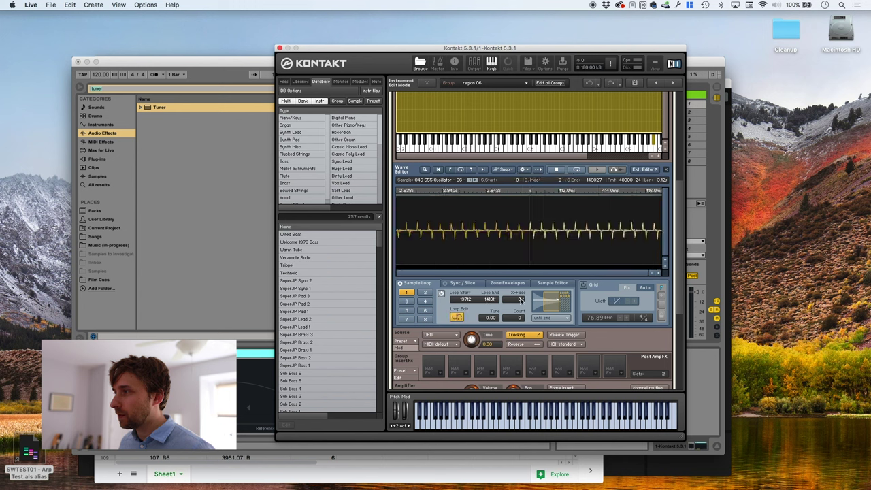
pyautogui.click(458, 317)
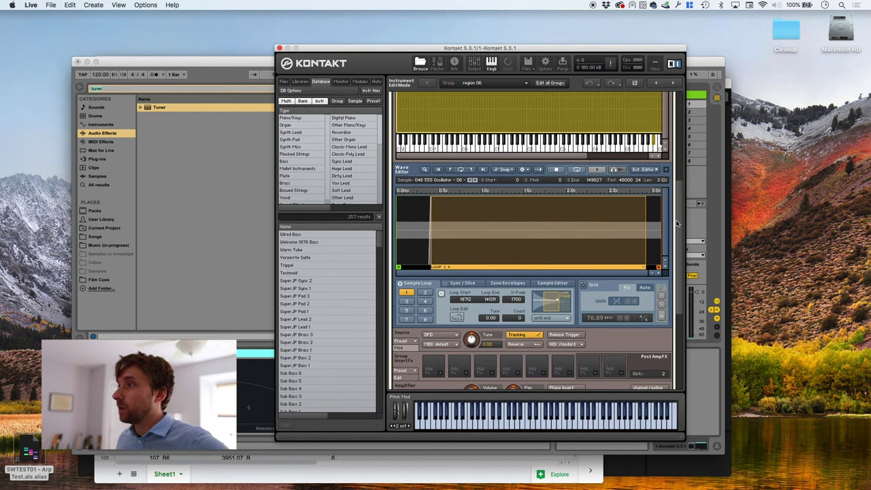
pyautogui.moveTo(677, 223); pyautogui.dragTo(679, 136)
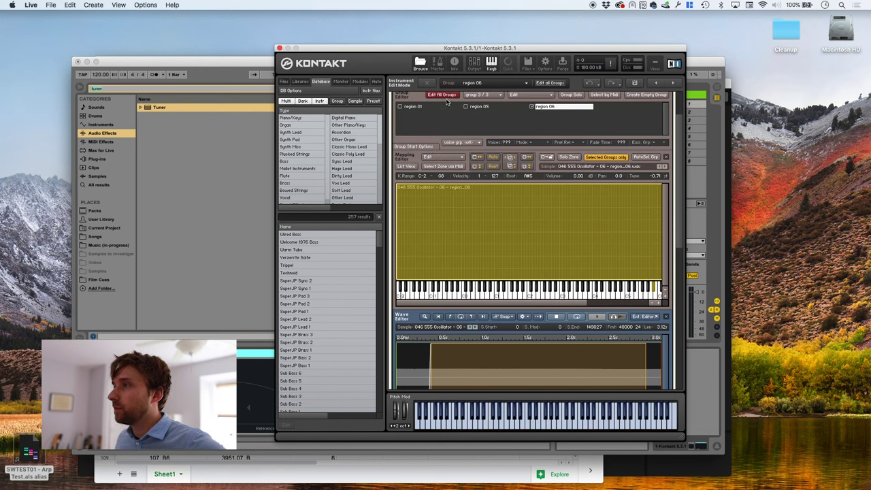
# Add an SV LP4 low-pass filter insert to all groups and raise its cutoff above 370 Hz
pyautogui.click(442, 94)
pyautogui.scroll(-5, 681, 142)
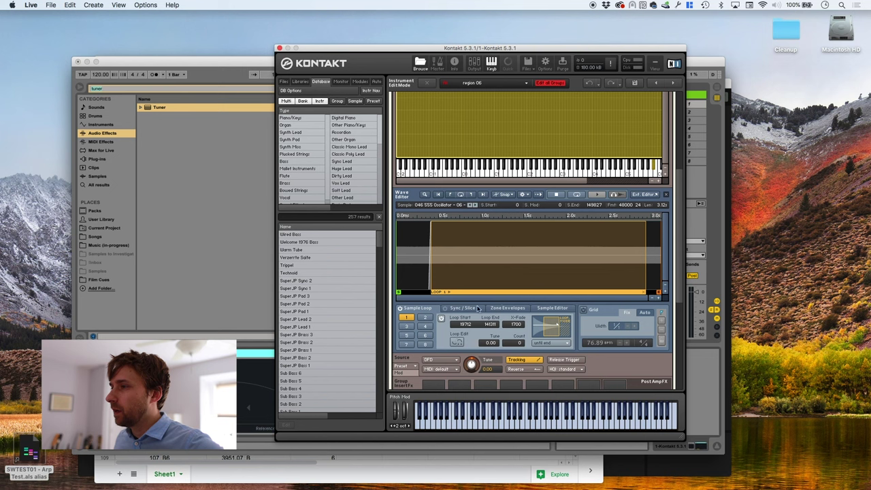
pyautogui.scroll(-5, 476, 299)
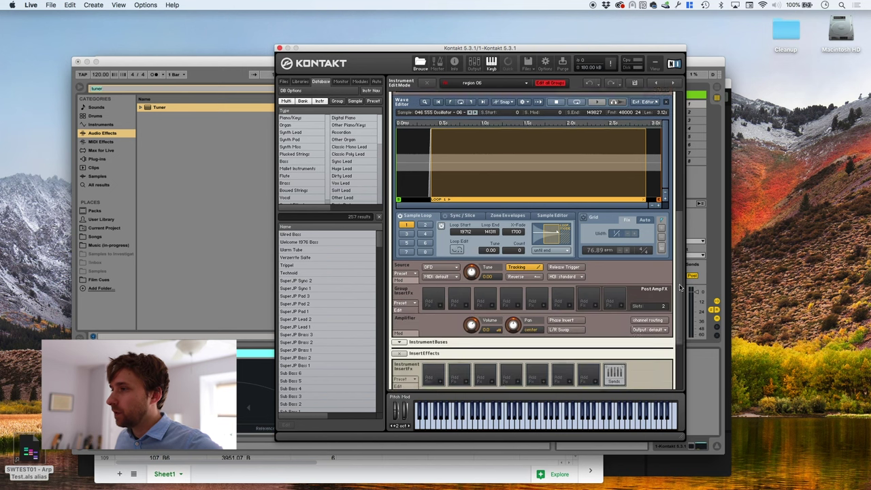
pyautogui.click(441, 288)
pyautogui.moveTo(447, 295)
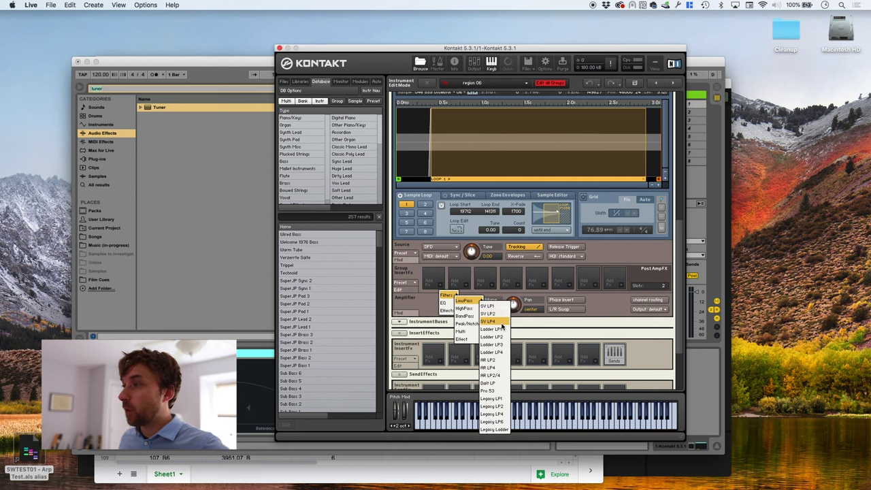
pyautogui.click(493, 321)
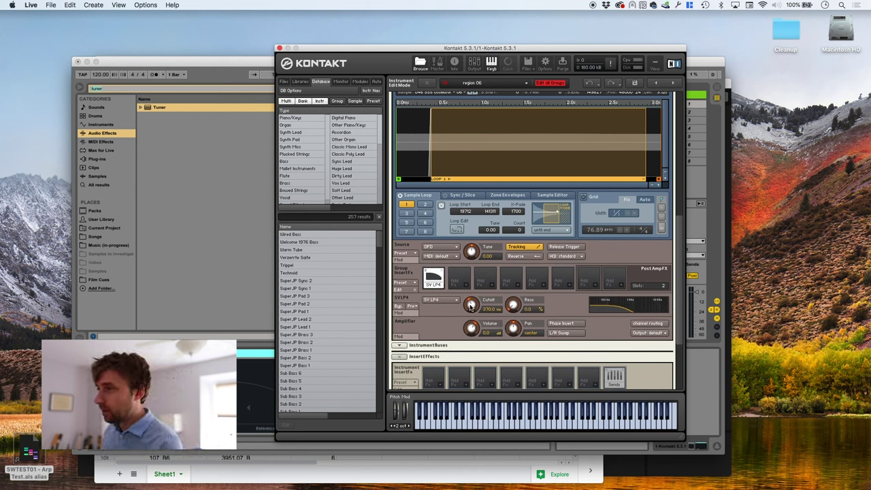
pyautogui.moveTo(471, 306); pyautogui.dragTo(477, 284)
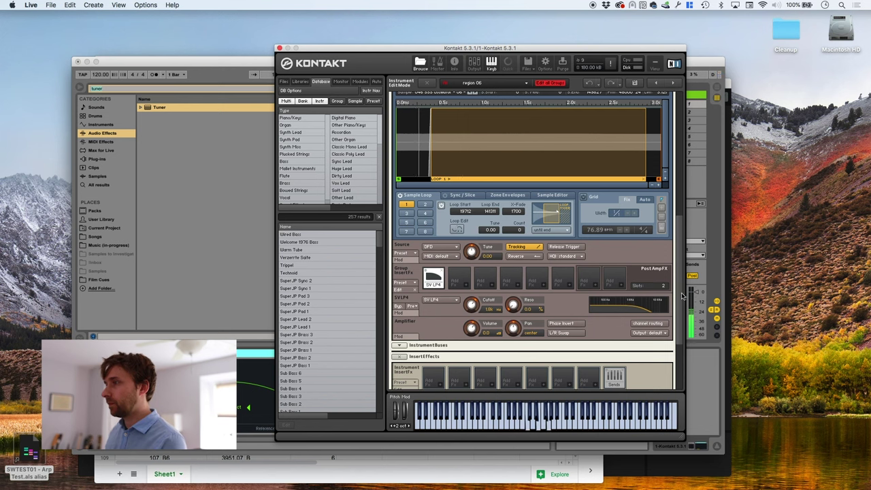
pyautogui.scroll(10, 682, 296)
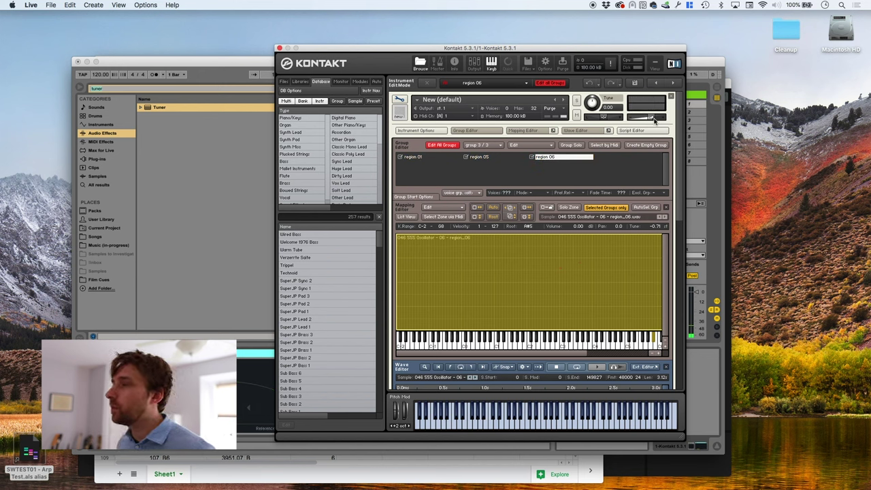
# Turn off Edit All Groups and pan the region 01 group to 25 L
pyautogui.moveTo(678, 195); pyautogui.dragTo(689, 247)
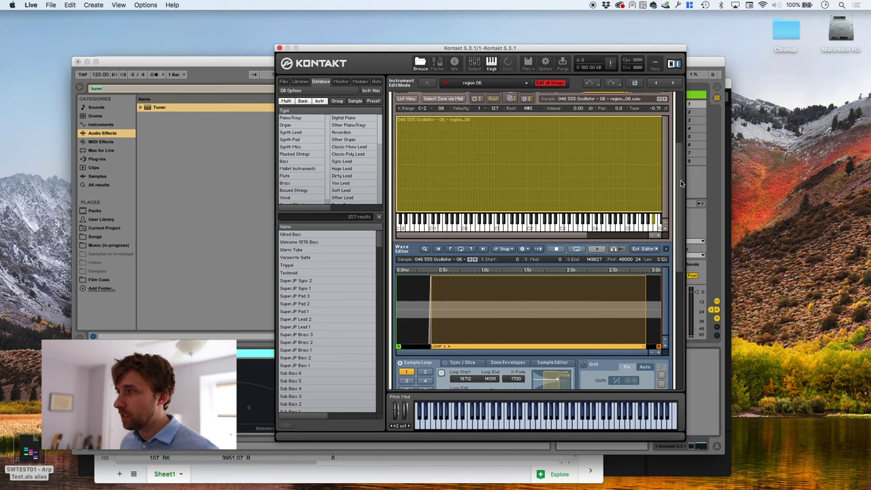
pyautogui.scroll(5, 681, 182)
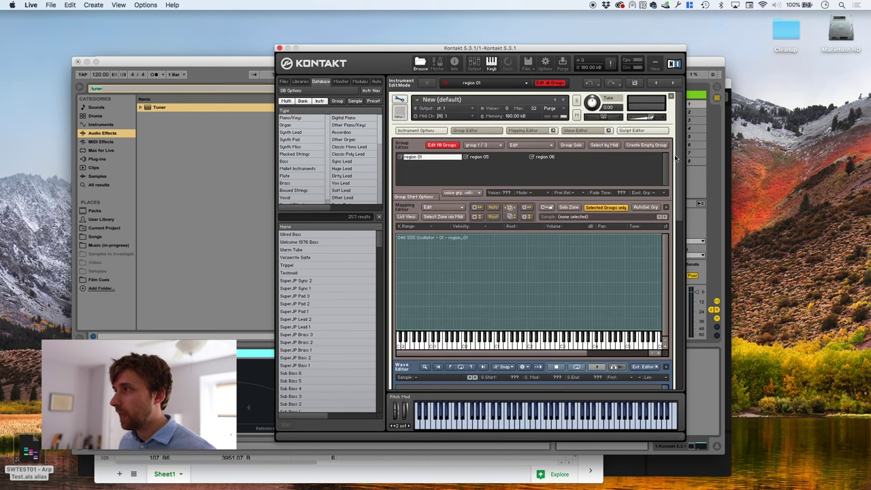
pyautogui.scroll(-4, 680, 218)
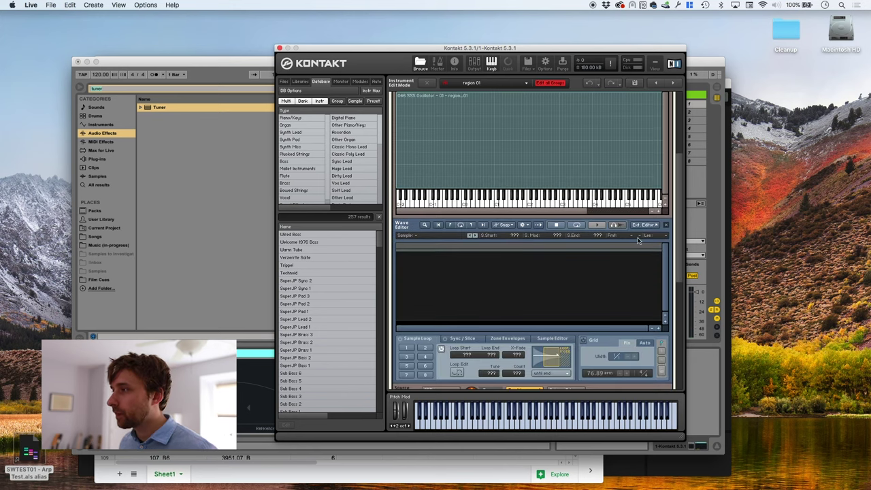
pyautogui.scroll(4, 682, 211)
pyautogui.click(448, 146)
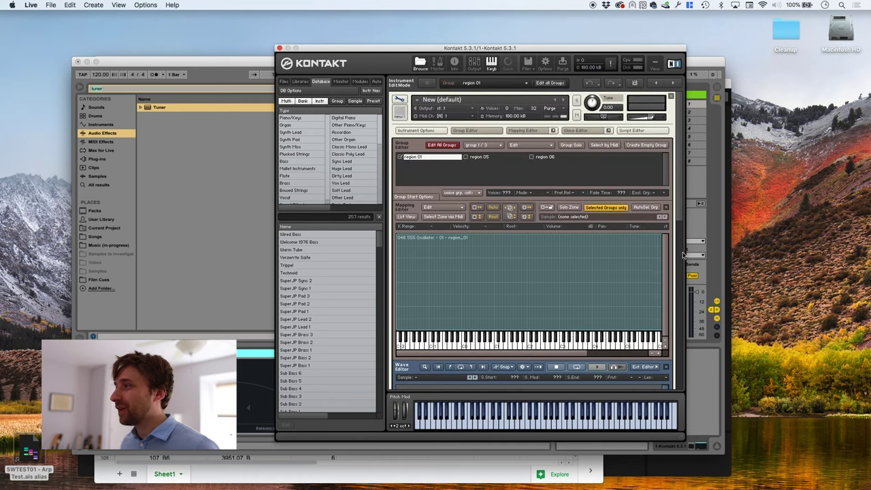
pyautogui.scroll(-5, 682, 255)
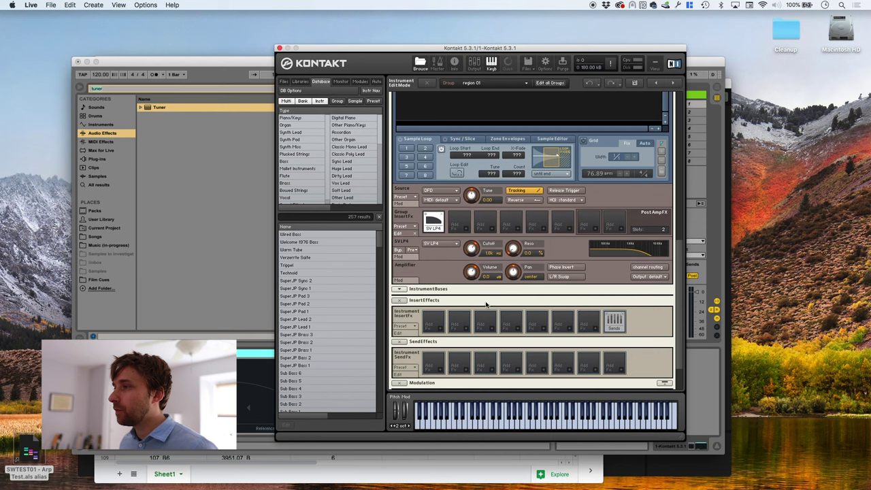
pyautogui.moveTo(514, 272); pyautogui.dragTo(512, 290)
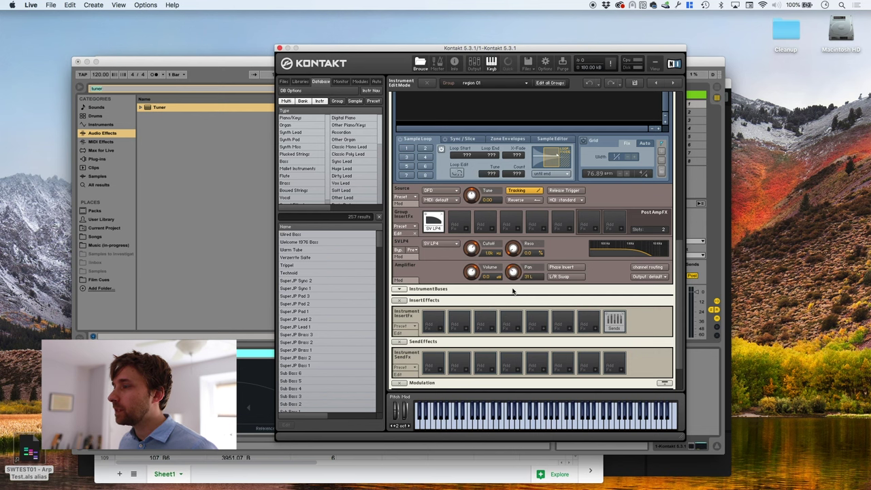
# Switch to the region 06 group and pan it to 24 R
pyautogui.scroll(10, 679, 264)
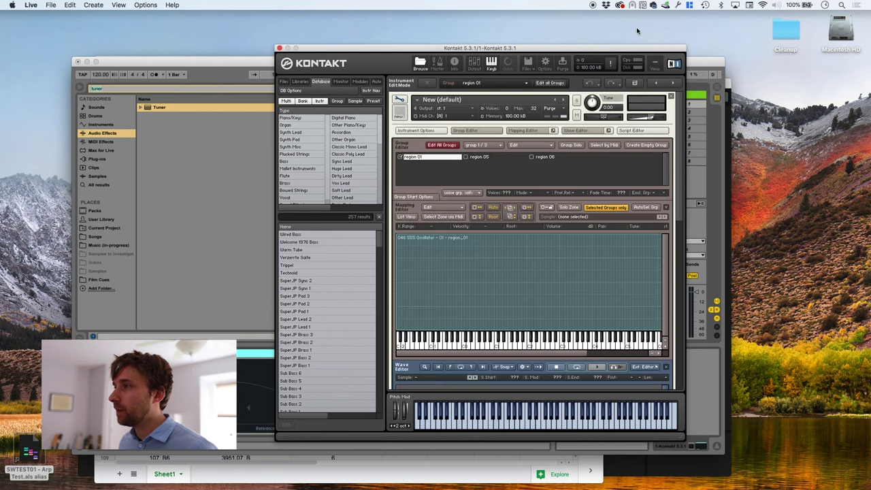
pyautogui.click(585, 157)
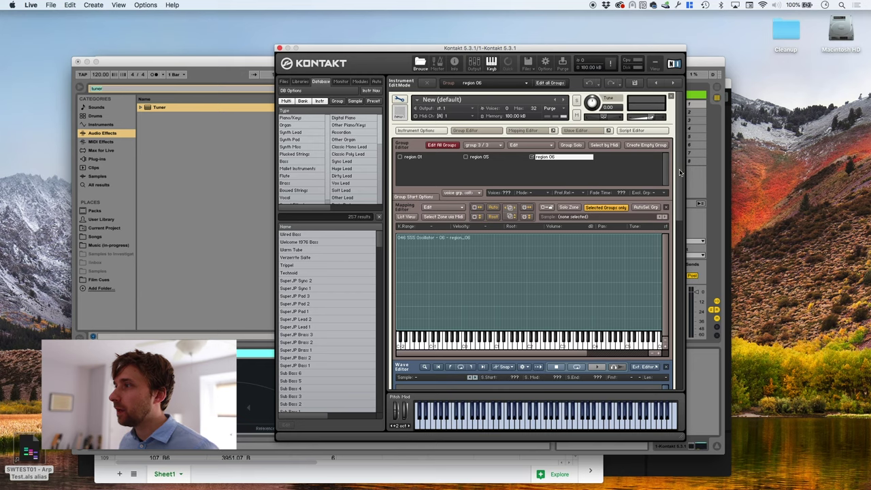
pyautogui.scroll(-10, 679, 172)
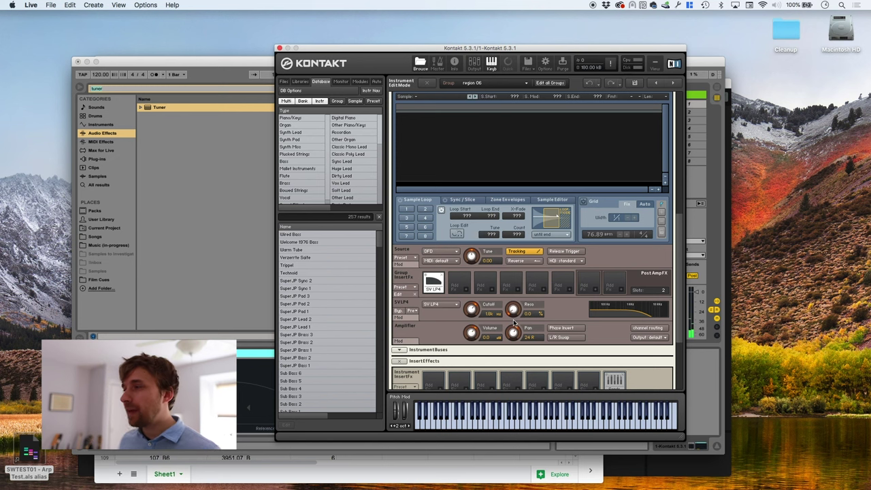
# Raise region 06's SV LP4 filter cutoff to about 1.6 kHz
pyautogui.scroll(-5, 681, 368)
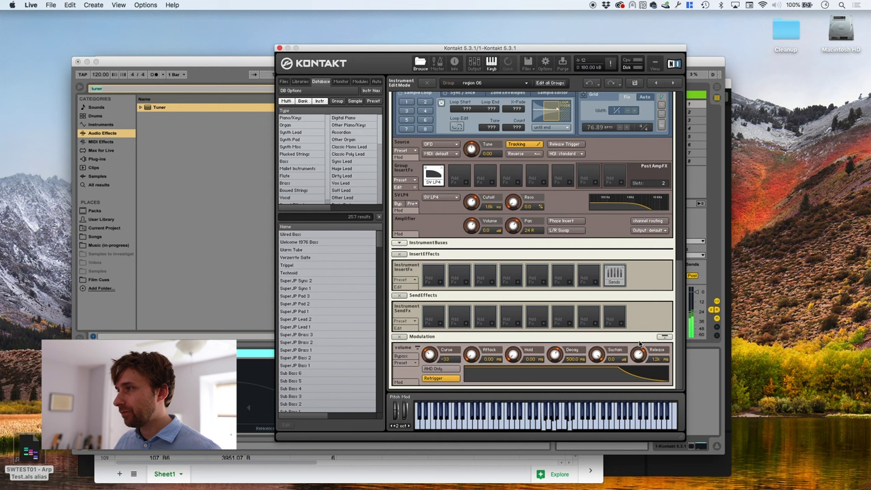
pyautogui.moveTo(472, 202); pyautogui.dragTo(471, 196)
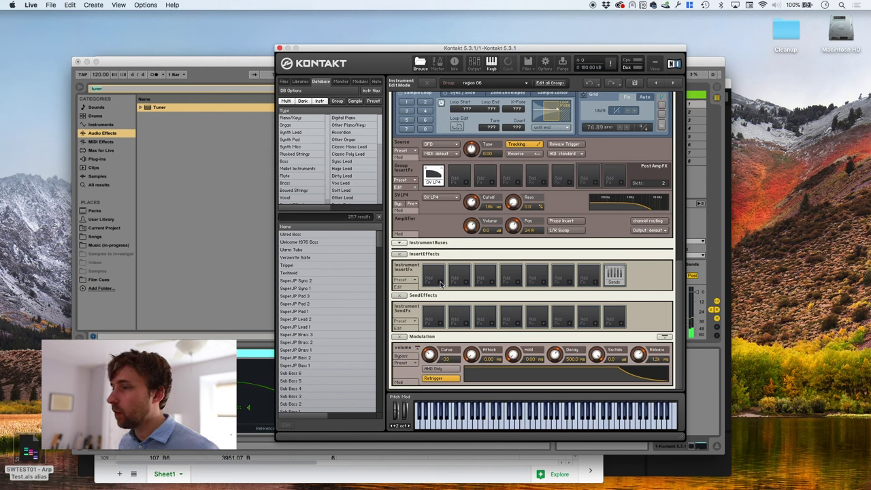
# Add a Chorus effect to the first Instrument InsertFx slot
pyautogui.click(443, 284)
pyautogui.moveTo(453, 304)
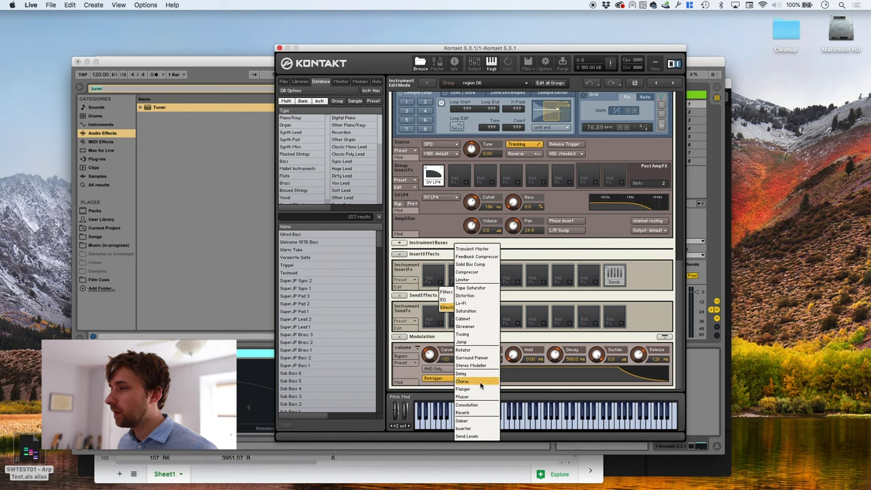
pyautogui.click(463, 380)
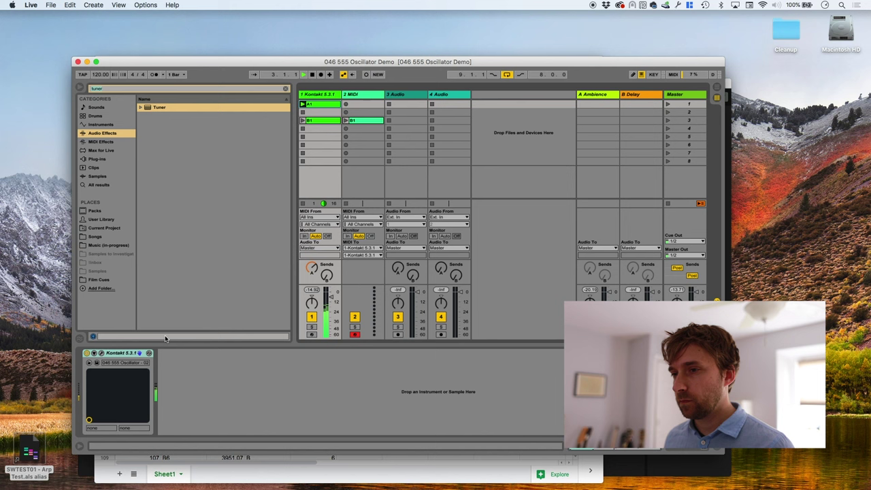
# Reopen Kontakt in Instrument Edit Mode and raise the region 06 SV LP4 cutoff to about 2.7 kHz
pyautogui.click(100, 354)
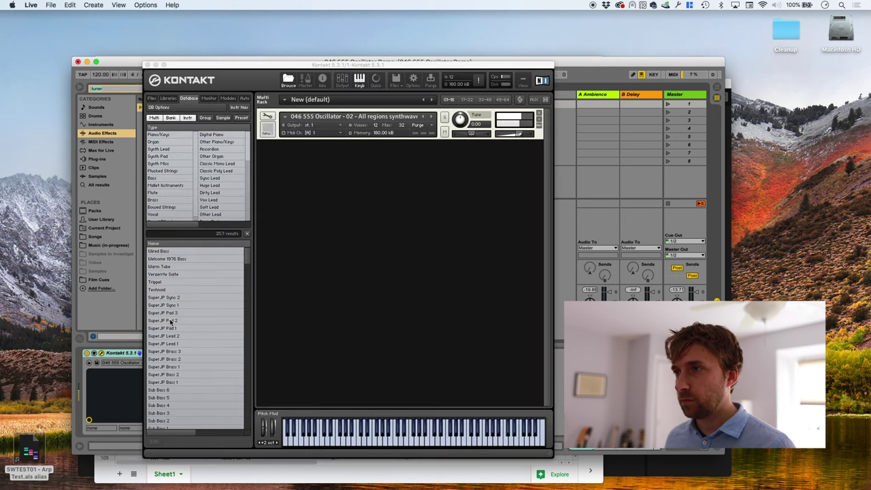
pyautogui.click(268, 119)
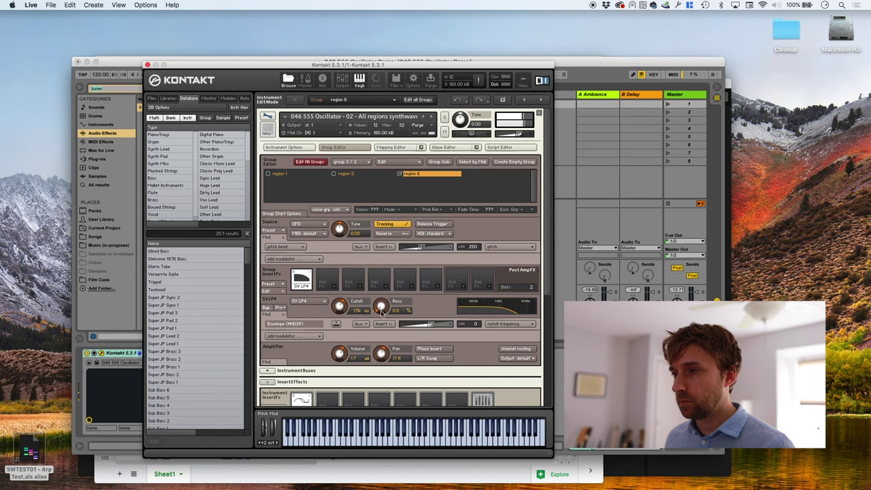
pyautogui.moveTo(340, 305); pyautogui.dragTo(342, 300)
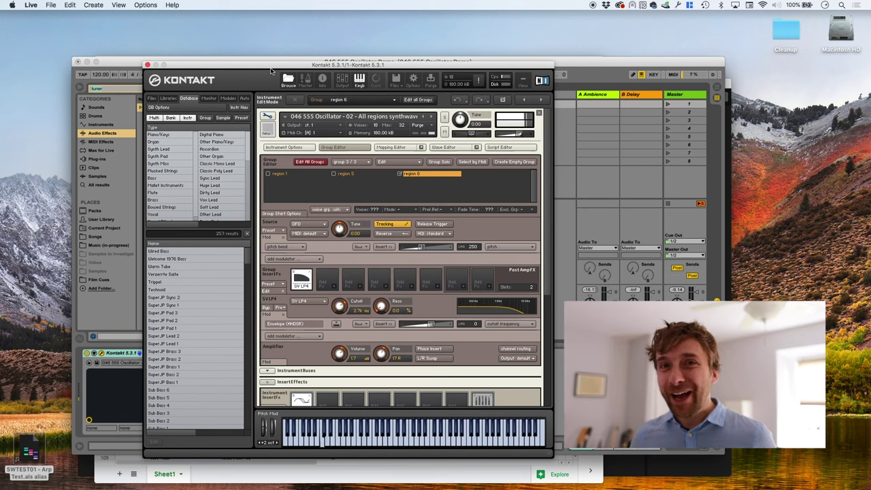
pyautogui.moveTo(232, 68); pyautogui.dragTo(164, 65)
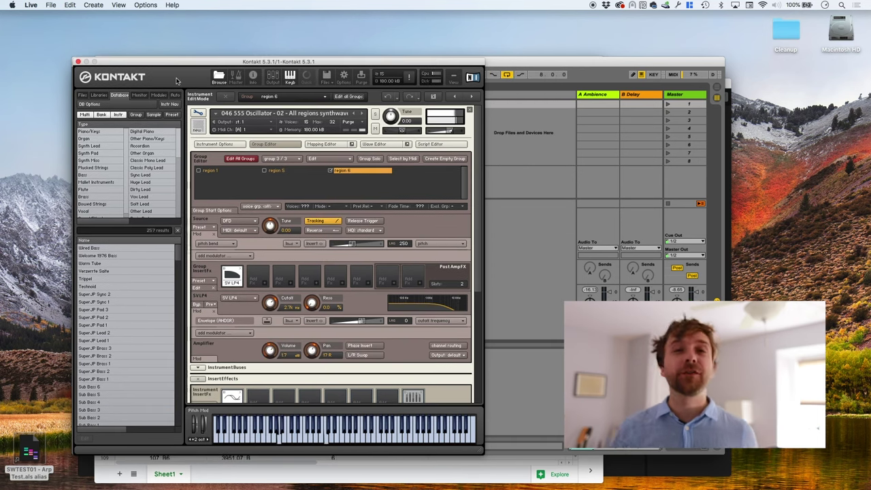